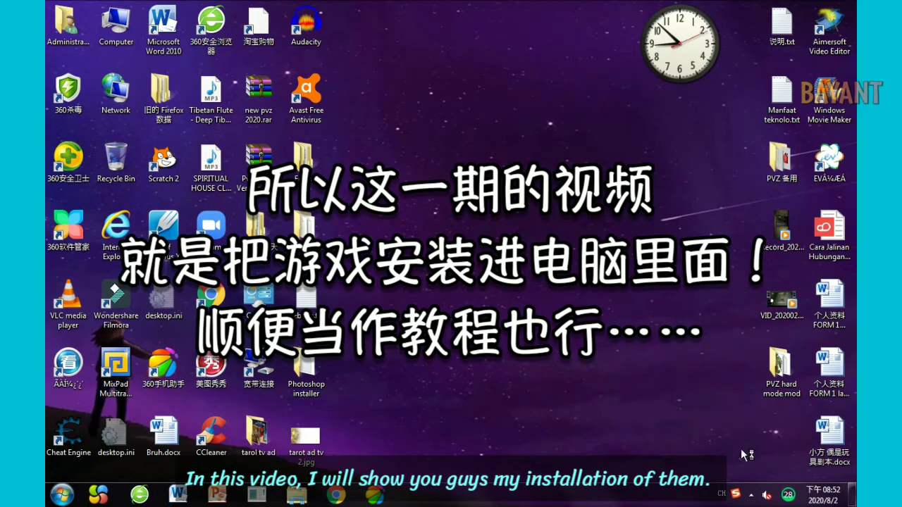
Dismiss the AutoPlay window for the OPPO Driver CD drive and return to the desktop.
click(751, 495)
click(703, 321)
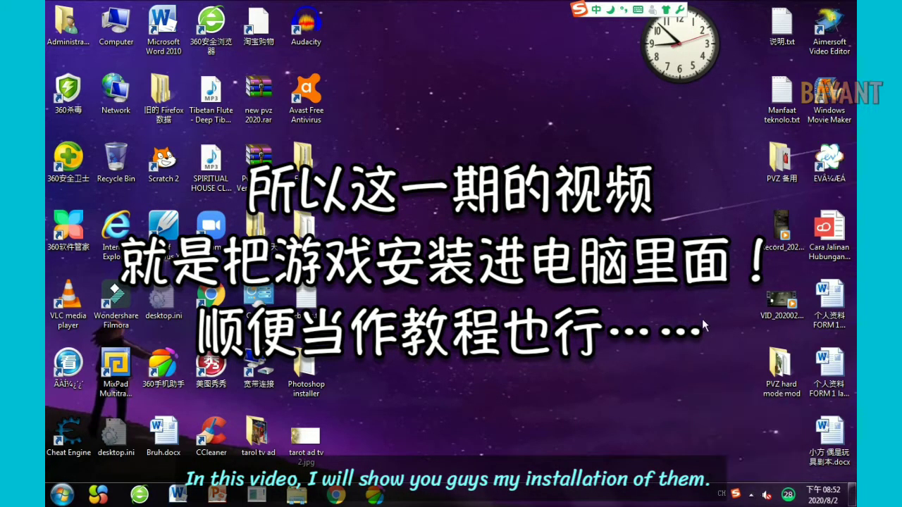
click(750, 496)
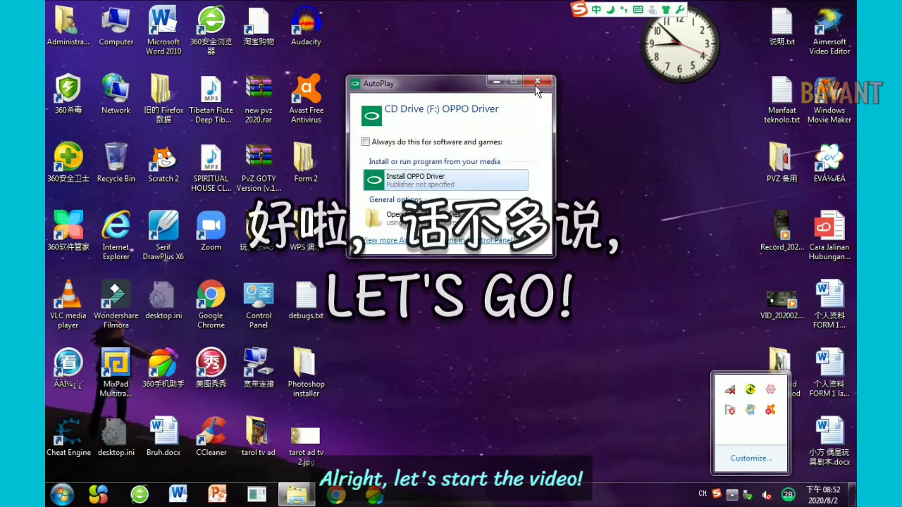
click(536, 83)
click(669, 418)
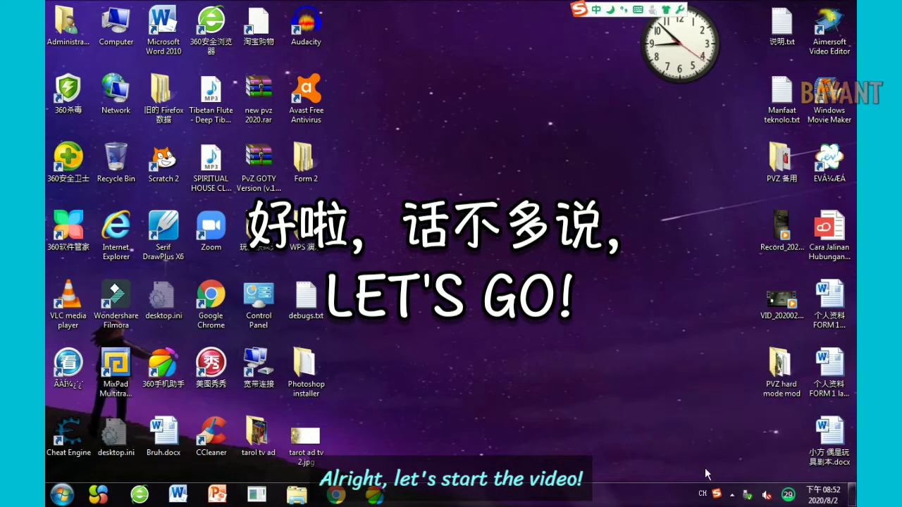
Open the PVZ folder on the SD卡 storage of the OPPO A3s phone and locate the zip archives.
double_click(127, 41)
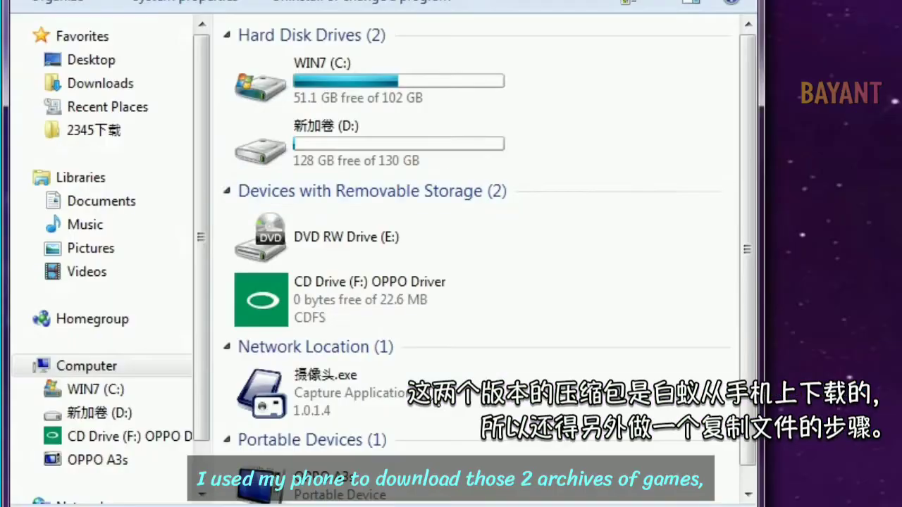
double_click(277, 341)
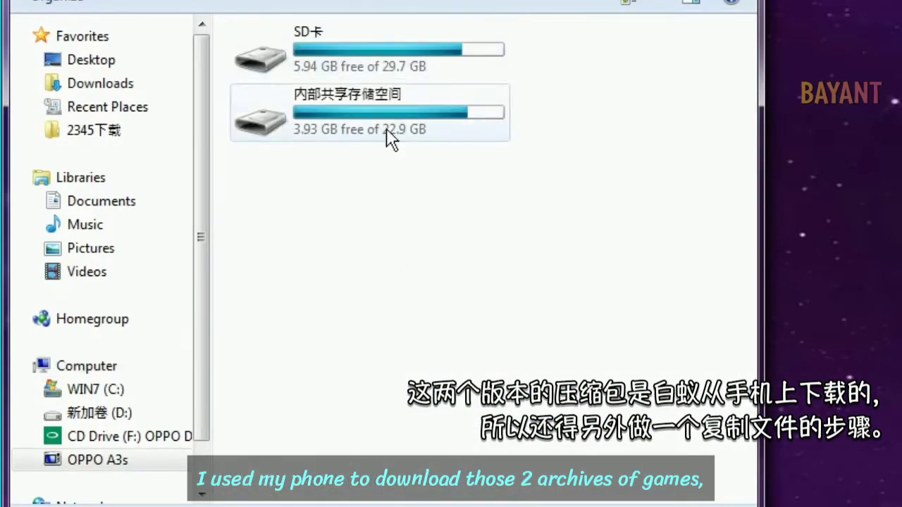
double_click(388, 49)
drag(755, 57, 746, 112)
scroll(465, 211, down, 3)
double_click(477, 165)
scroll(486, 175, up, 10)
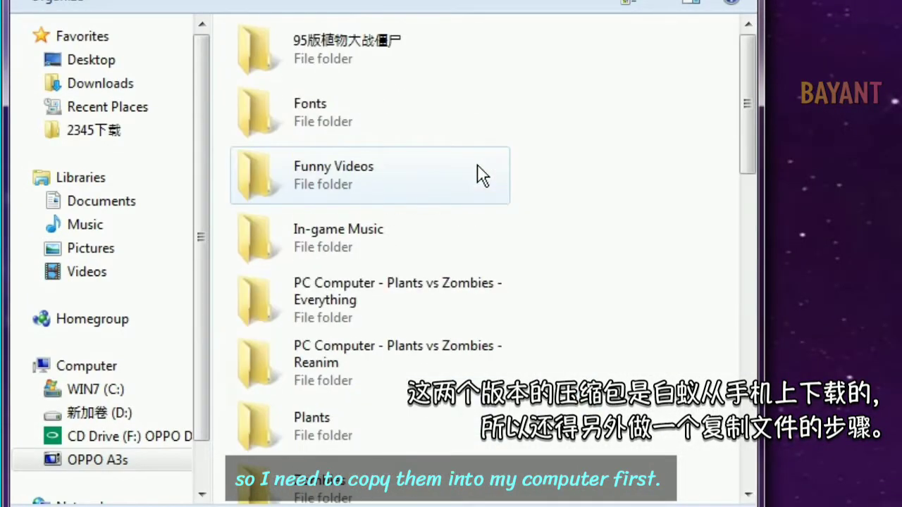
scroll(632, 218, down, 15)
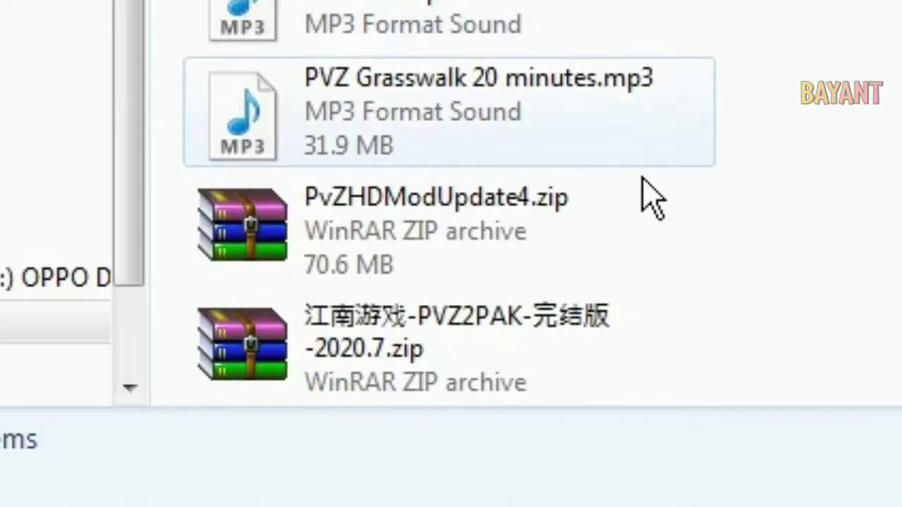
Copy PvZHDModUpdate4.zip and 江南游戏-PVZ2PAK-完结版-2020.7.zip from the phone to the desktop, and close the folder window.
click(641, 233)
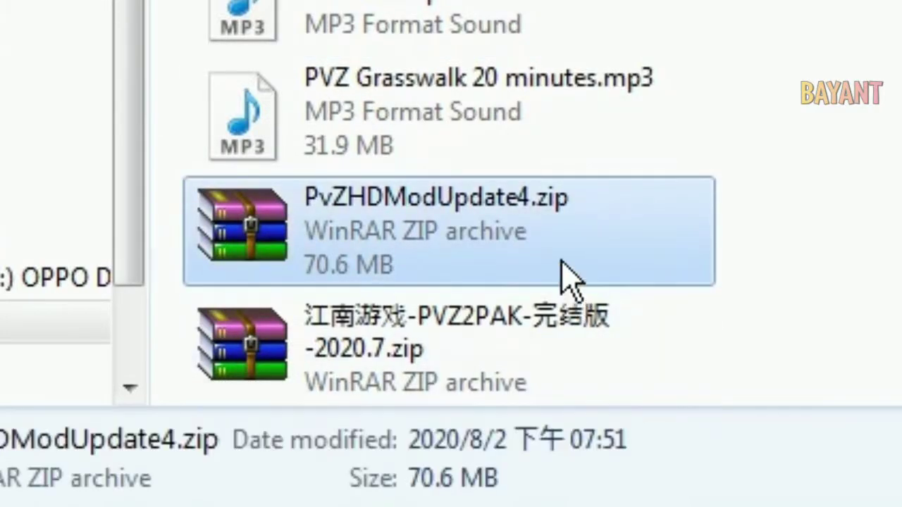
shift+click(599, 373)
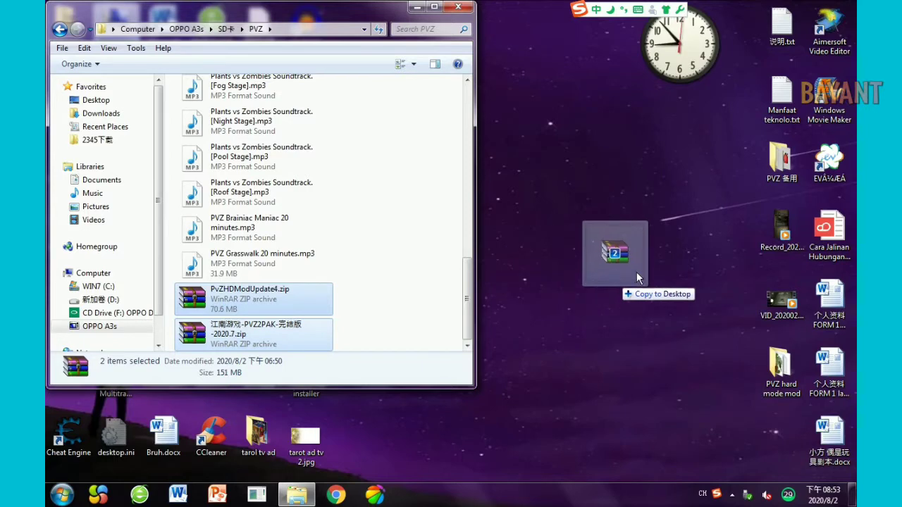
drag(636, 272, 645, 212)
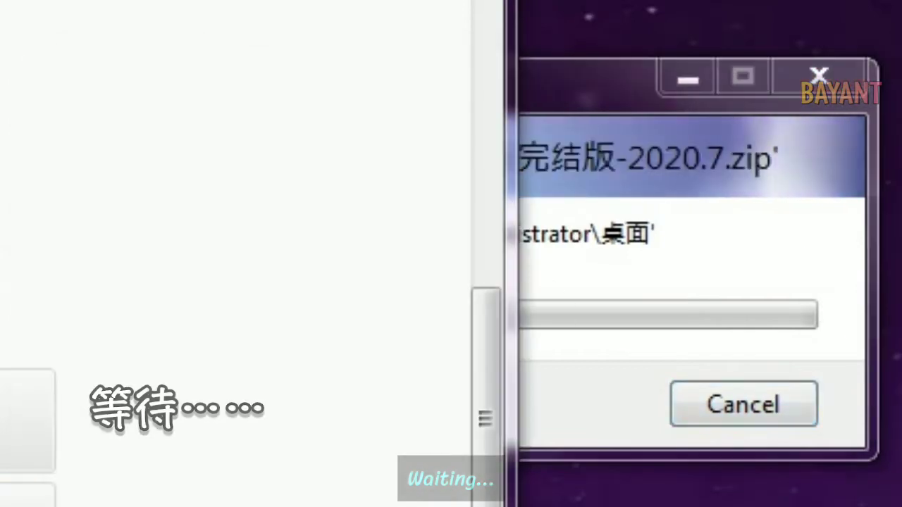
click(715, 252)
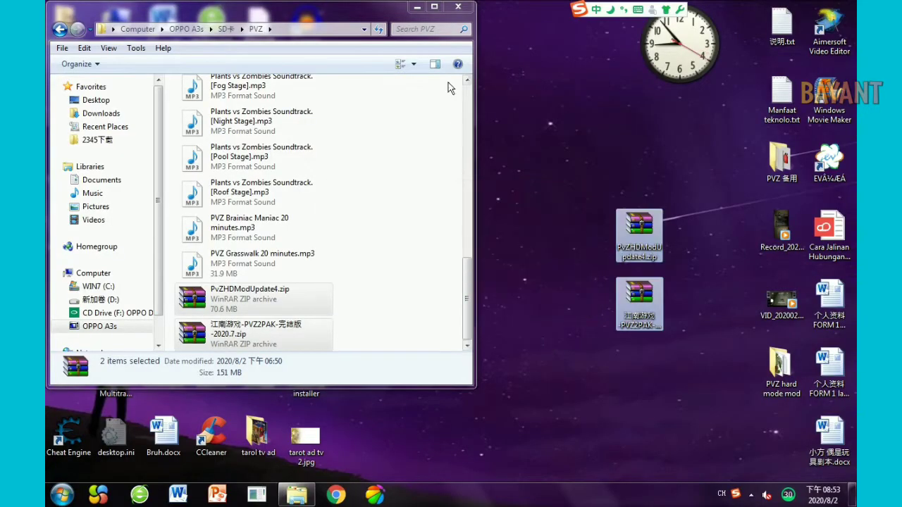
click(451, 7)
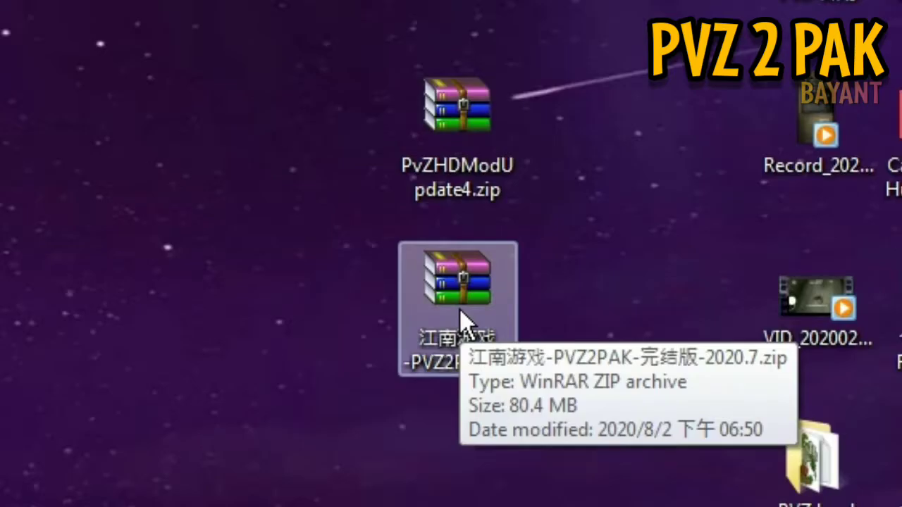
Extract 江南游戏-PVZ2PAK-完结版-2020.7.zip into the PVZ folder inside Sunny File on drive C:.
double_click(641, 307)
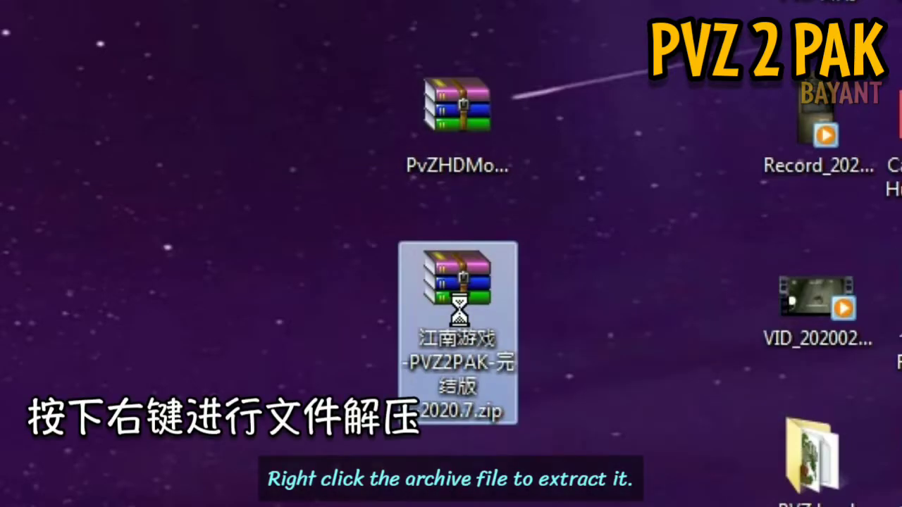
right_click(458, 310)
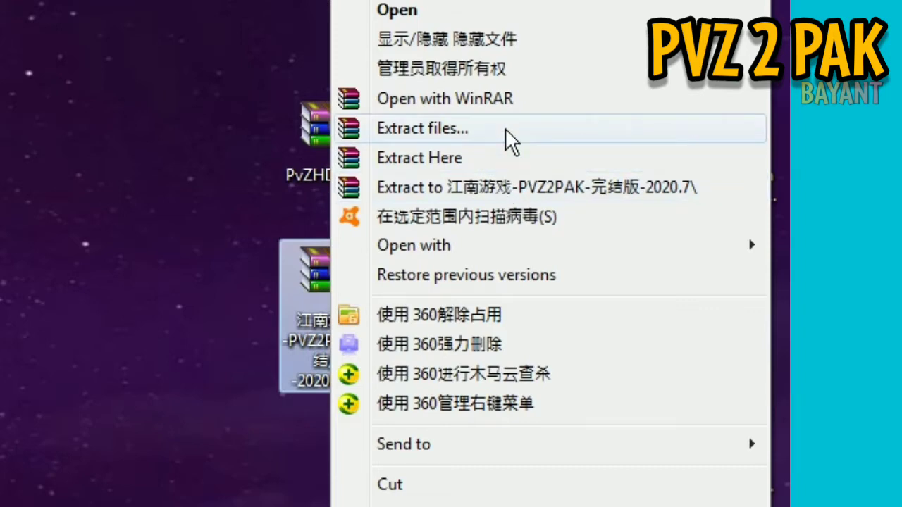
click(505, 130)
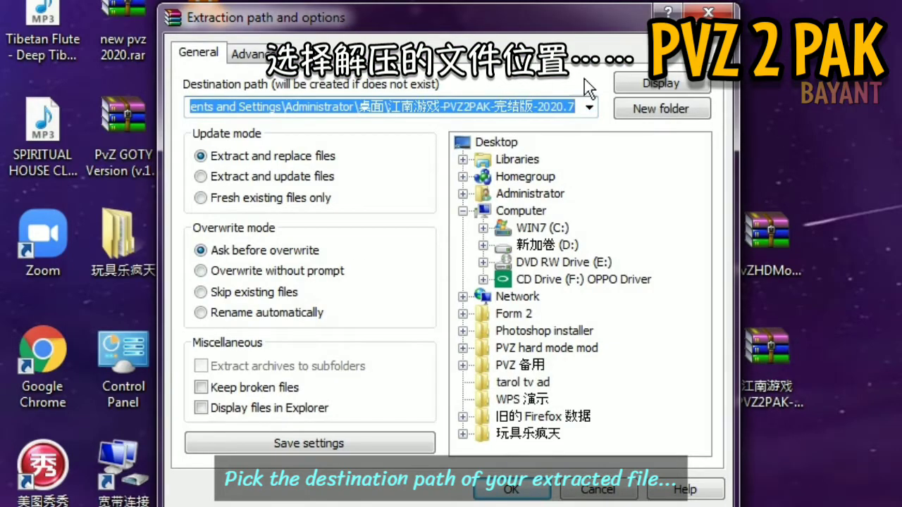
click(588, 105)
click(588, 105)
click(502, 232)
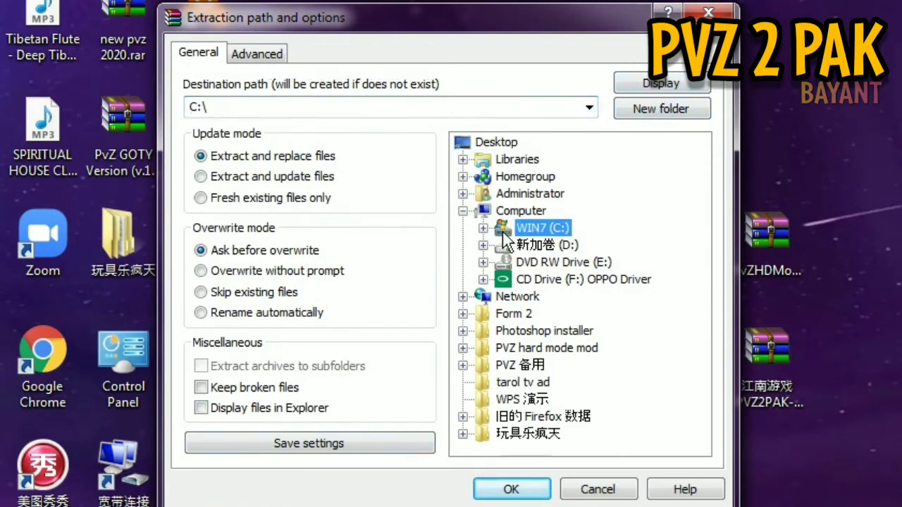
scroll(543, 346, down, 2)
click(504, 349)
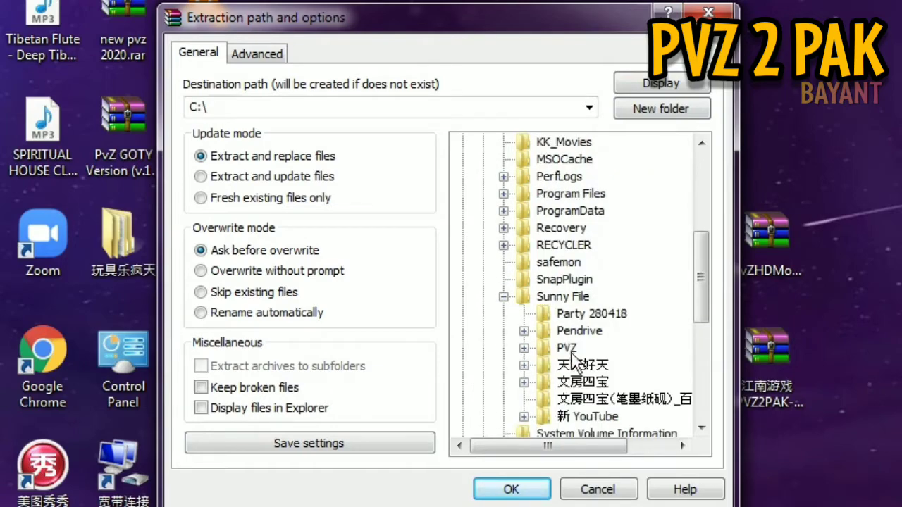
scroll(570, 352, down, 1)
click(523, 296)
click(511, 489)
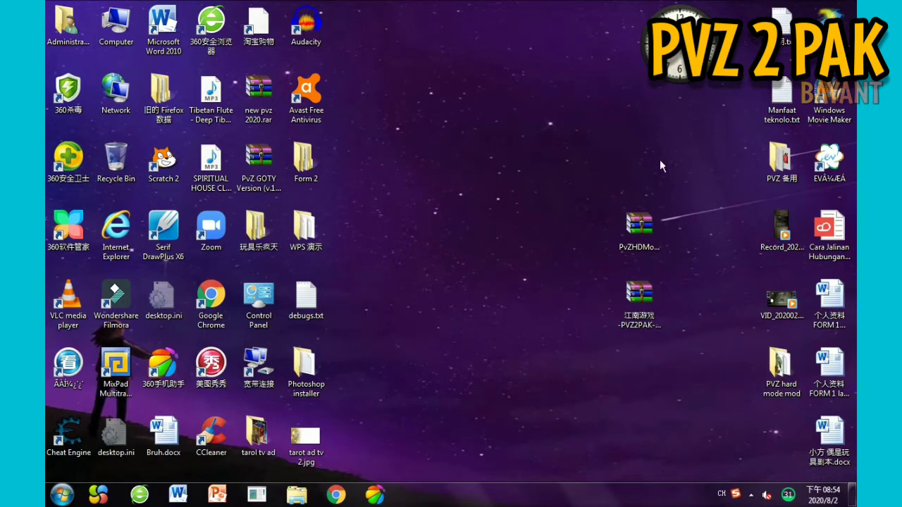
Open the extracted 江南游戏-PVZ2PAK-完结版-2020.7 folder under C:\Sunny File\PVZ and launch PlantsVsZombies.exe.
double_click(117, 35)
double_click(245, 124)
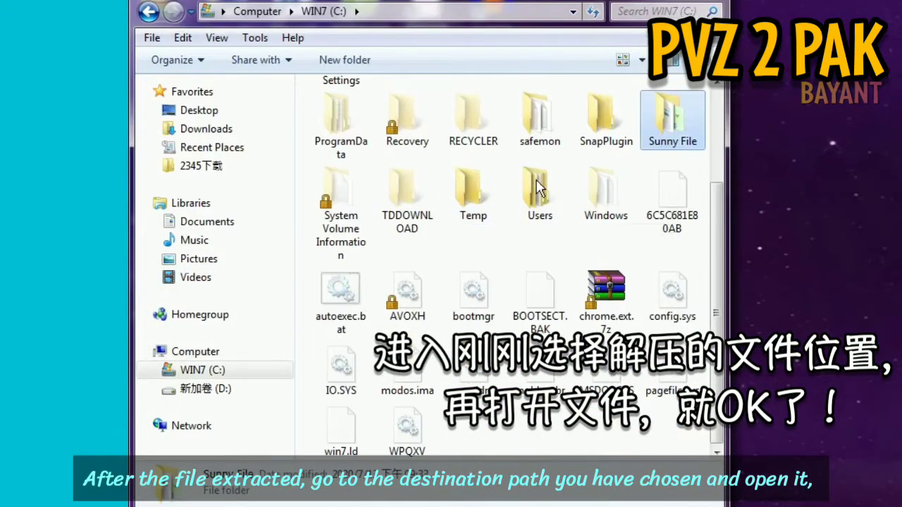
key(Return)
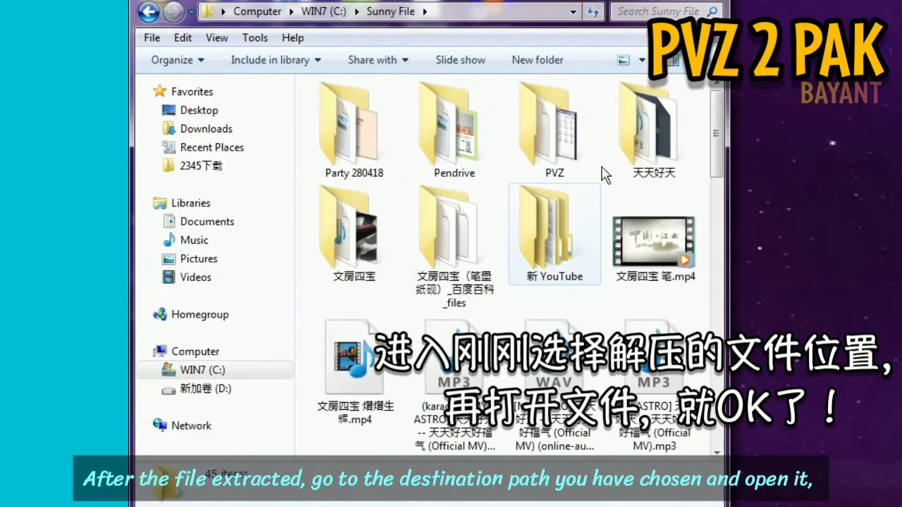
double_click(520, 156)
double_click(520, 156)
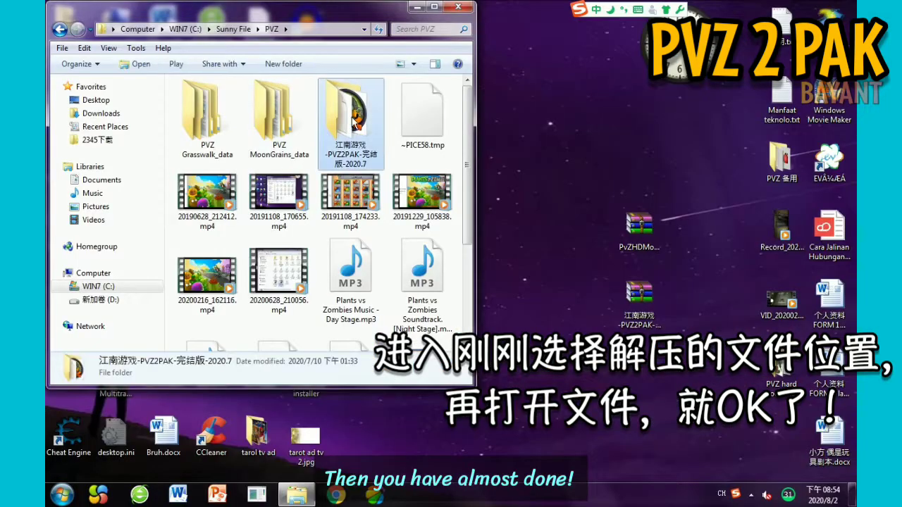
click(386, 155)
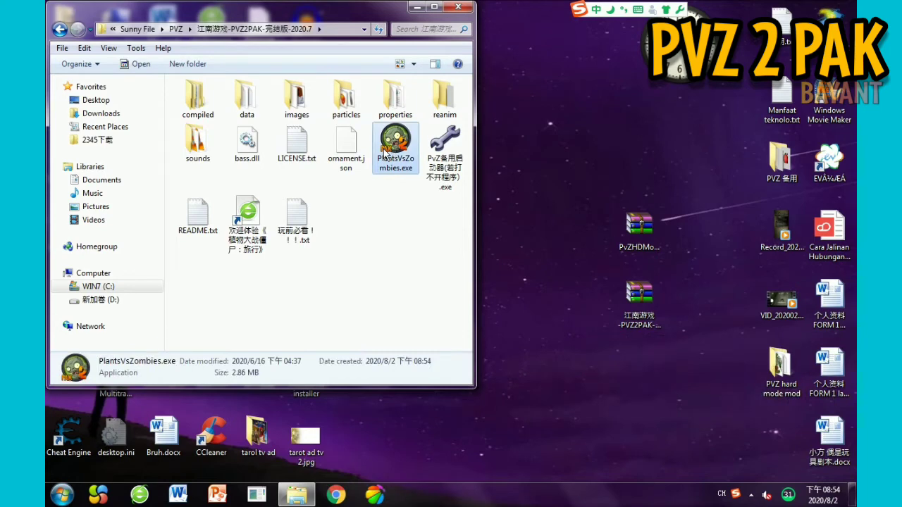
double_click(386, 155)
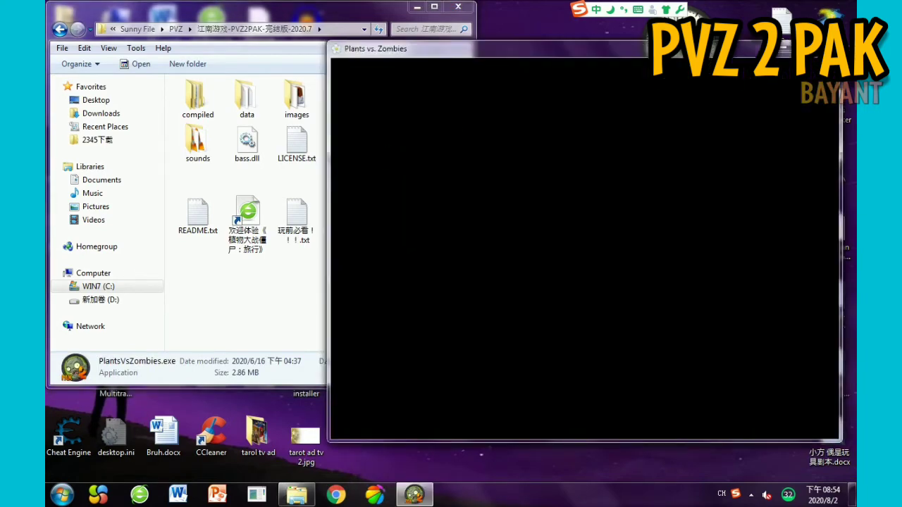
Read the text file 玩前必看！！！.txt in the game folder and close it.
click(294, 206)
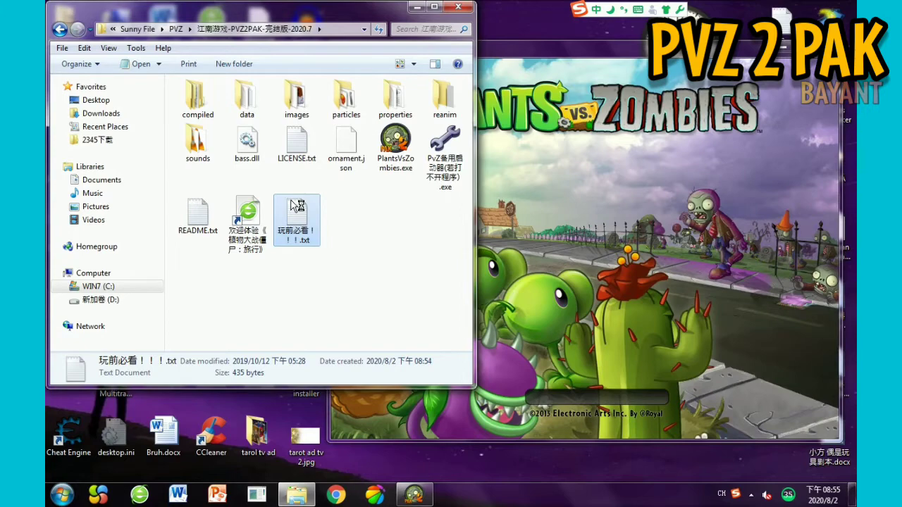
double_click(296, 206)
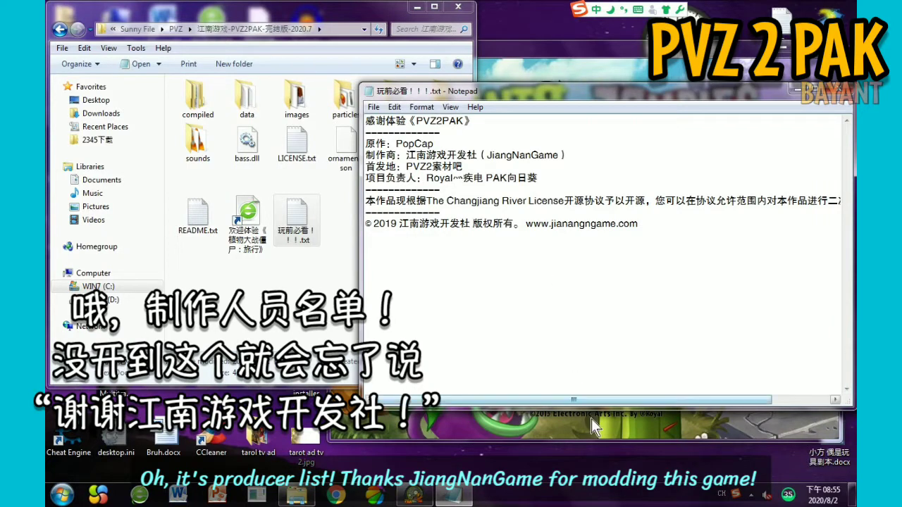
mouse_move(588, 403)
mouse_down()
mouse_move(674, 416)
mouse_move(578, 401)
mouse_up()
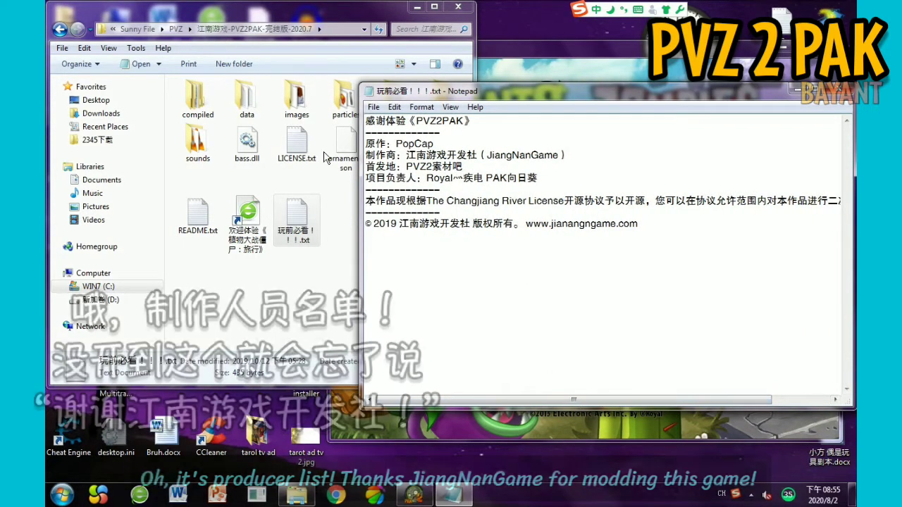
click(837, 90)
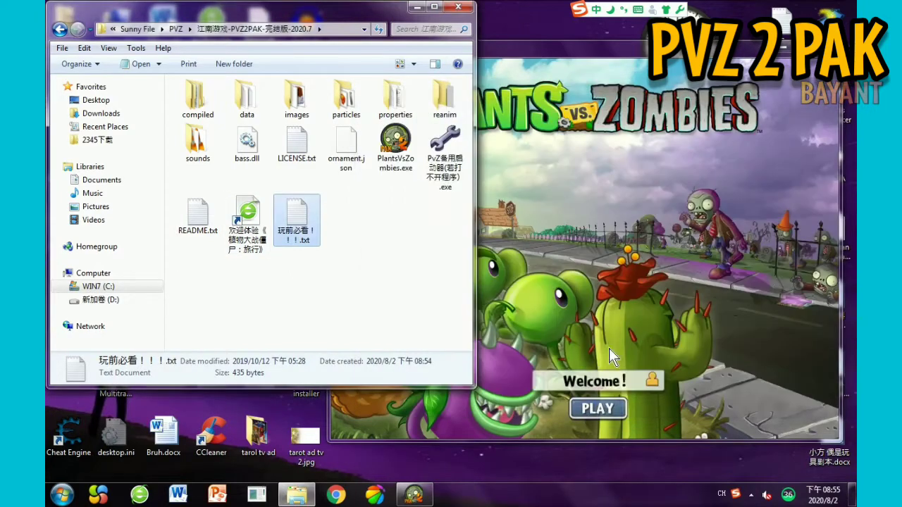
Switch to the game, enter the Zen Garden and water the potted plants with the watering can.
click(590, 226)
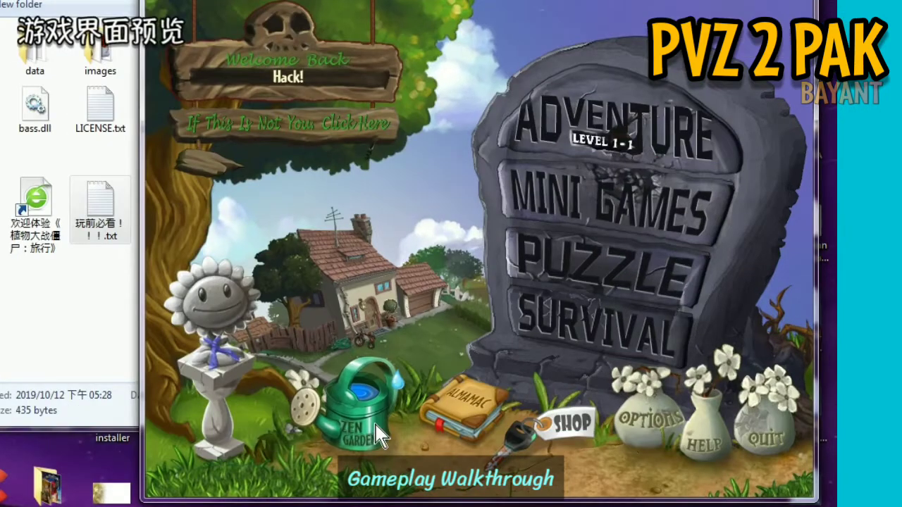
click(479, 369)
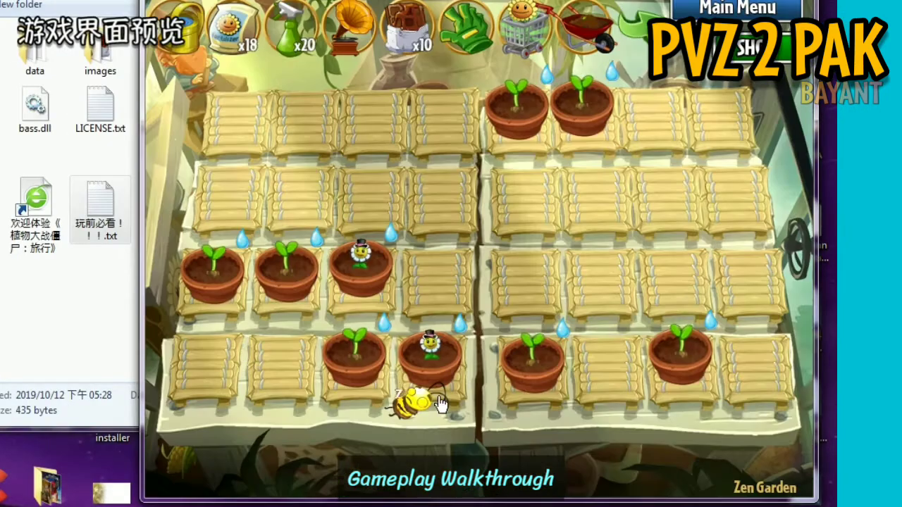
click(264, 281)
click(180, 28)
click(376, 289)
click(180, 29)
click(536, 134)
click(180, 28)
click(603, 328)
click(180, 28)
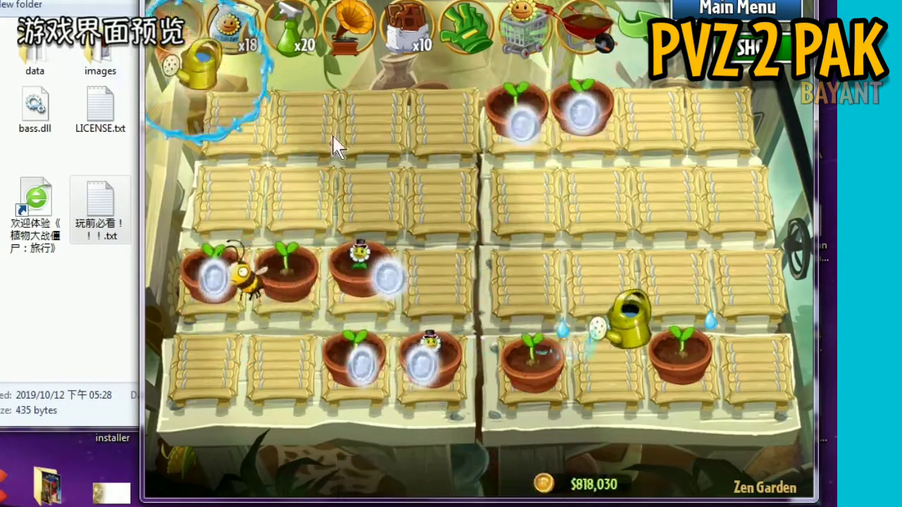
click(547, 372)
click(689, 353)
Collect the coins from the two upper pots and return to the main menu.
click(523, 127)
click(582, 113)
click(737, 7)
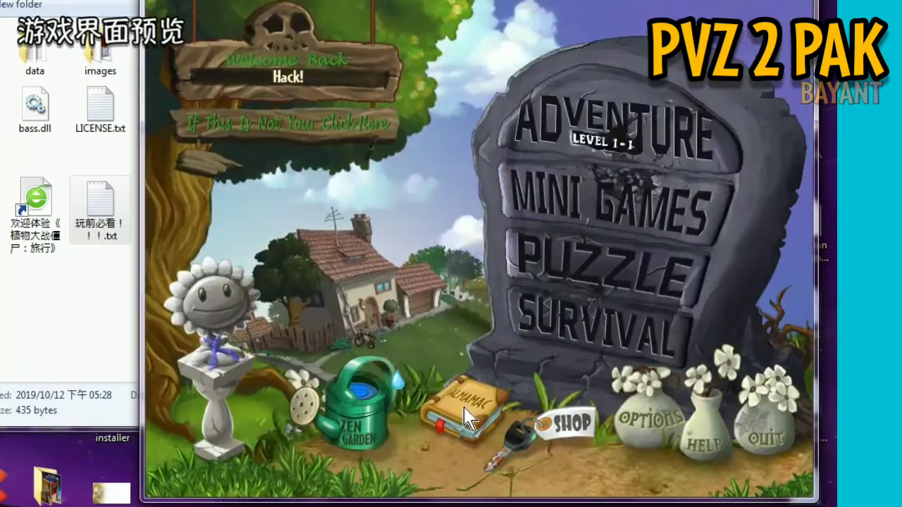
Examine several plant entries in the Suburban Almanac, including Wall-nut, Sun-shroom and Plantern.
click(465, 415)
click(330, 314)
click(274, 105)
click(317, 106)
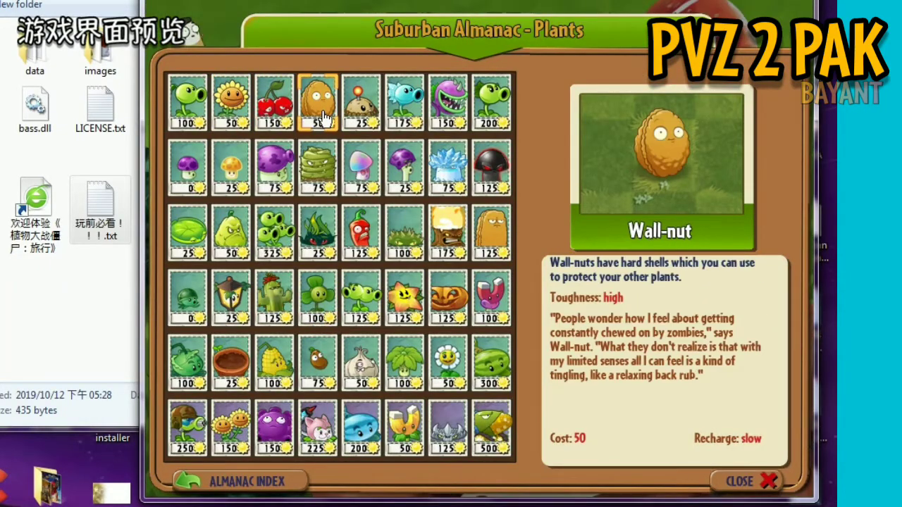
click(360, 109)
click(442, 124)
click(491, 106)
click(231, 170)
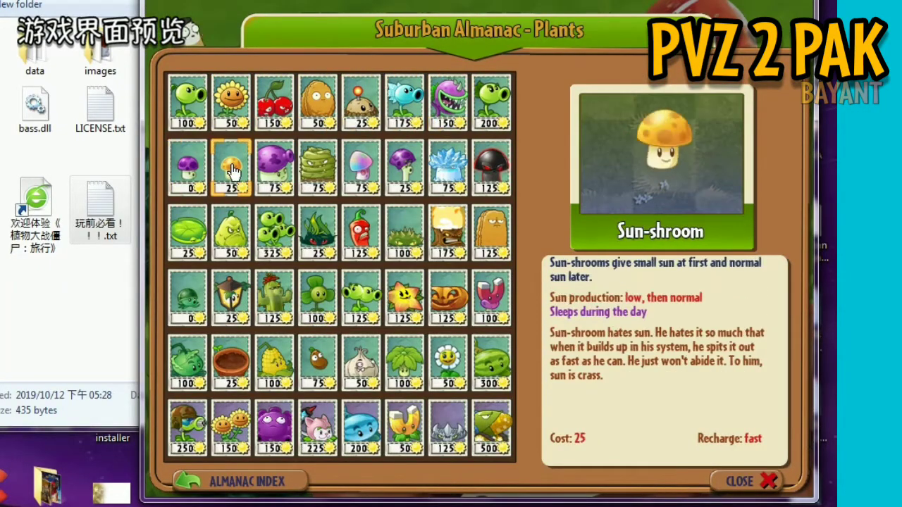
click(404, 169)
click(244, 365)
click(278, 310)
click(231, 300)
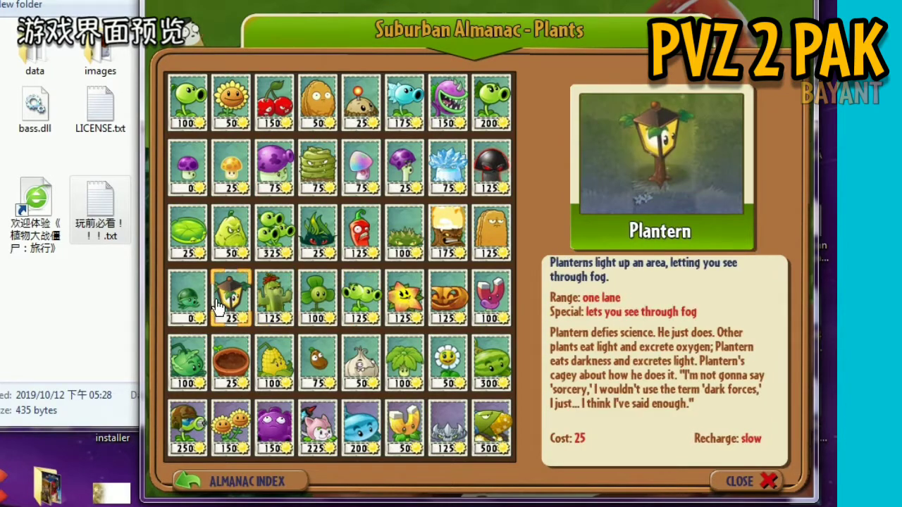
Switch the almanac to the zombies section and view entries including Jack-in-the-Box Zombie.
click(240, 481)
click(604, 310)
click(345, 227)
click(203, 310)
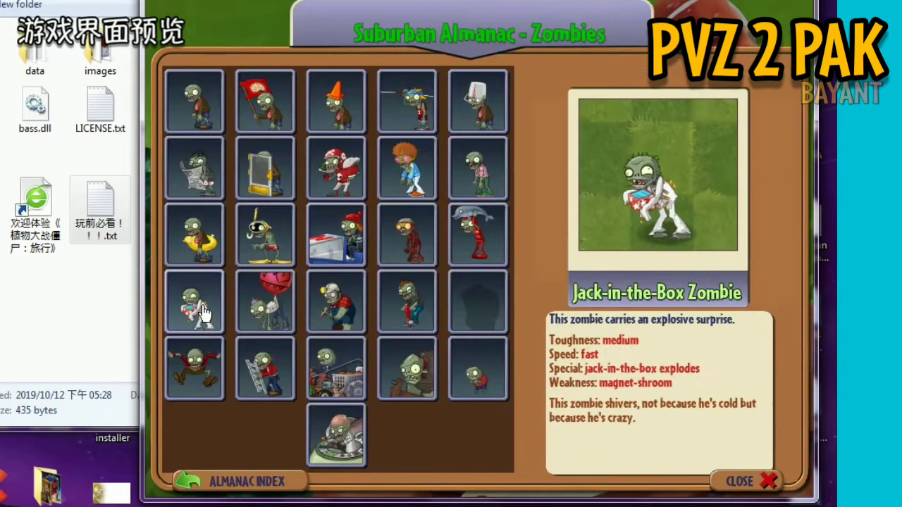
View the Imp and Buckethead Zombie entries, and close the almanac from its index.
click(478, 367)
click(478, 101)
click(240, 481)
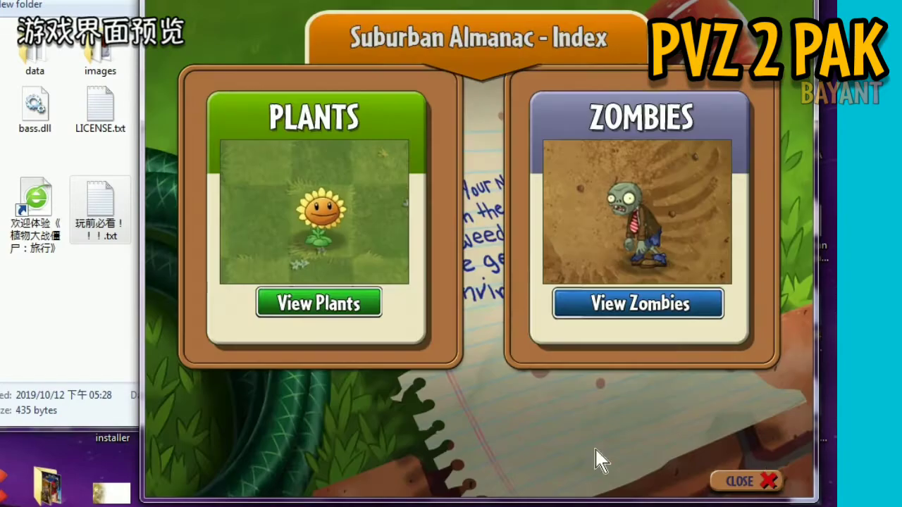
click(740, 481)
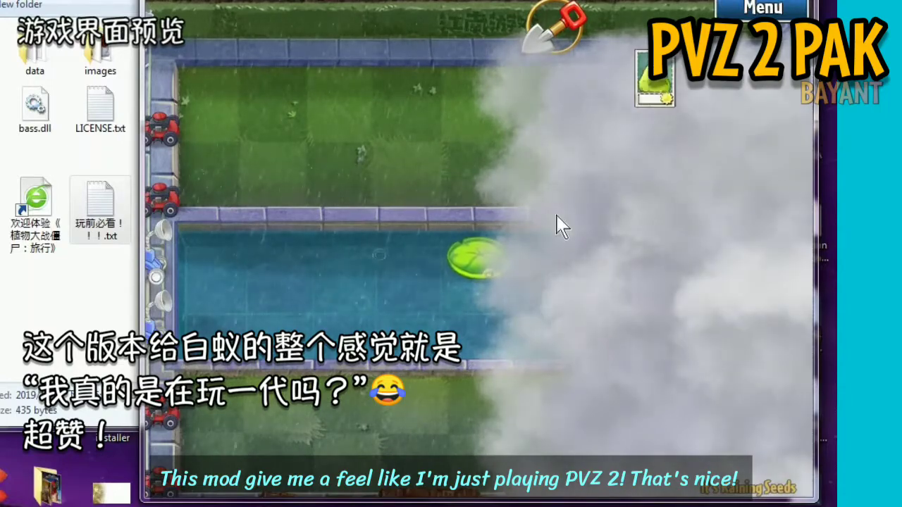
Pause and resume the It's Raining Seeds level, and plant the fallen Squash in the top lawn row's fifth column.
key(Escape)
click(537, 397)
key(Escape)
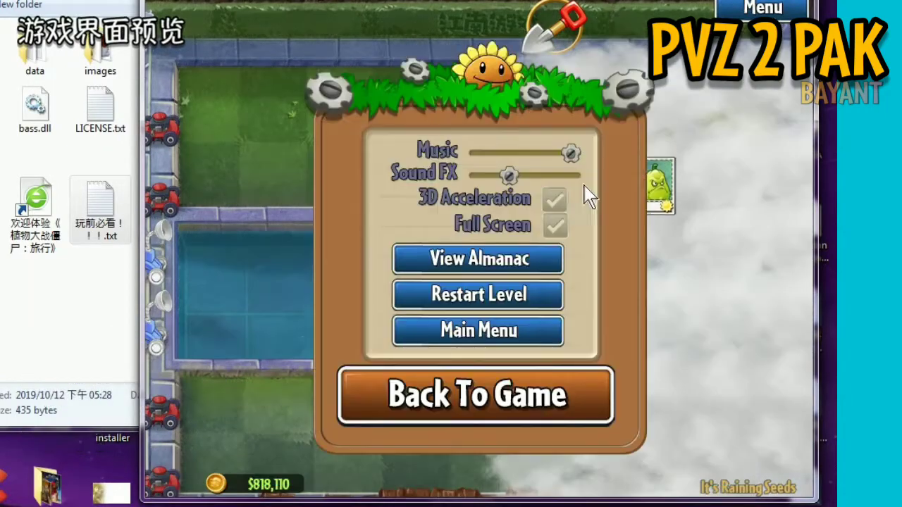
key(Escape)
click(654, 201)
click(479, 106)
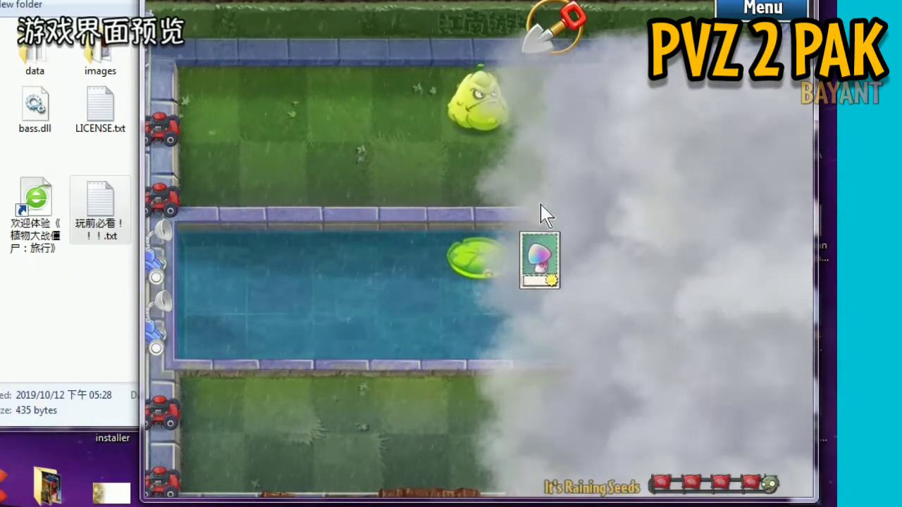
Plant the Hypno-shroom in the lawn row just below the pool and the Split Pea in the second row.
click(539, 367)
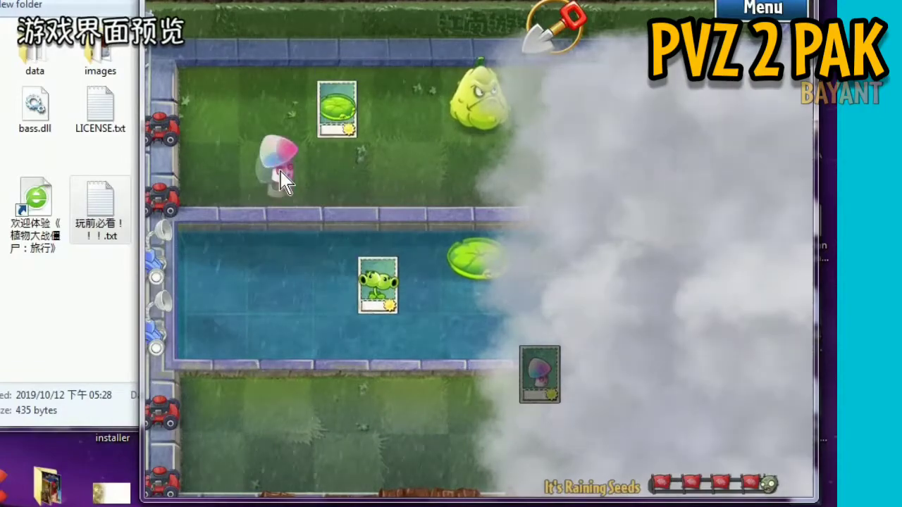
click(277, 395)
click(374, 370)
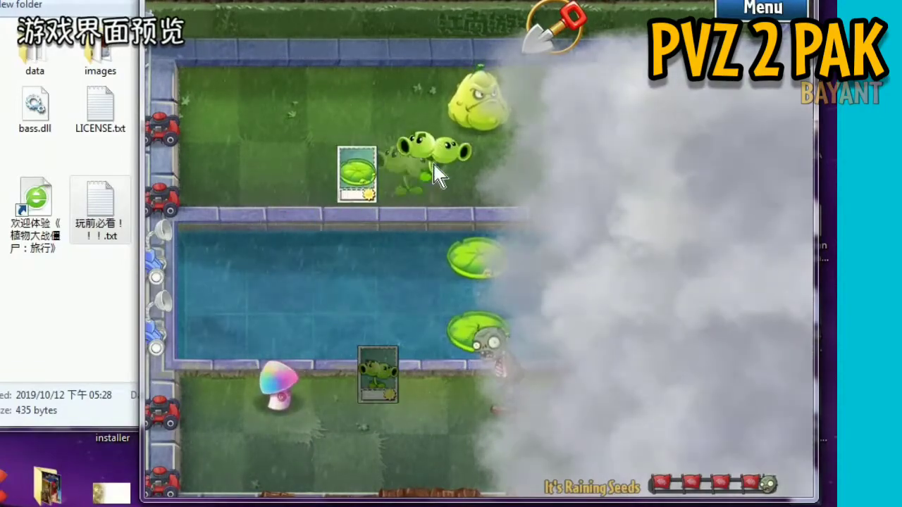
click(409, 170)
Place Lily Pads in the first column of both pool rows and plant a Repeater in the second lawn row.
click(358, 190)
click(224, 262)
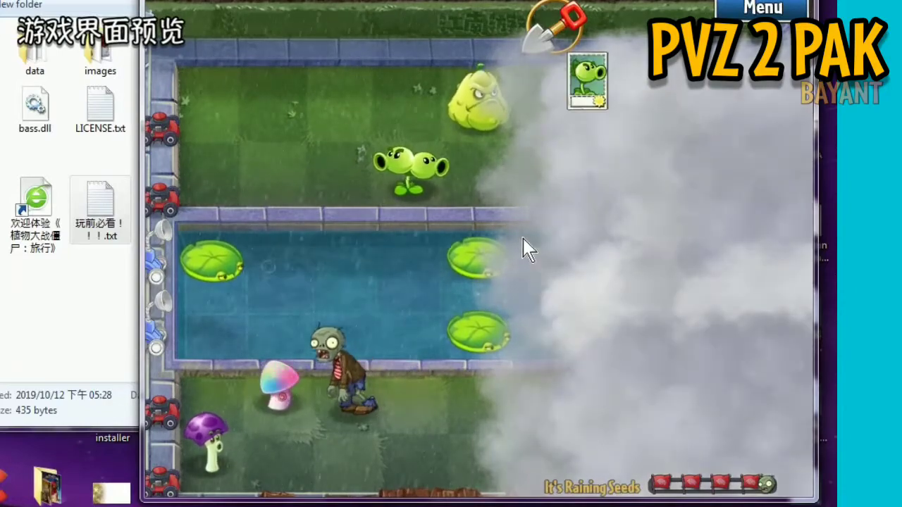
click(585, 91)
click(263, 175)
click(346, 105)
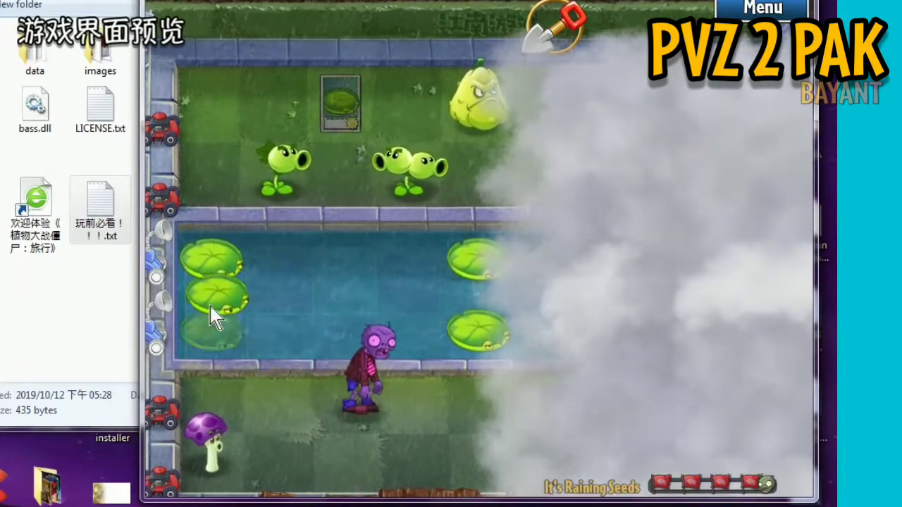
click(212, 314)
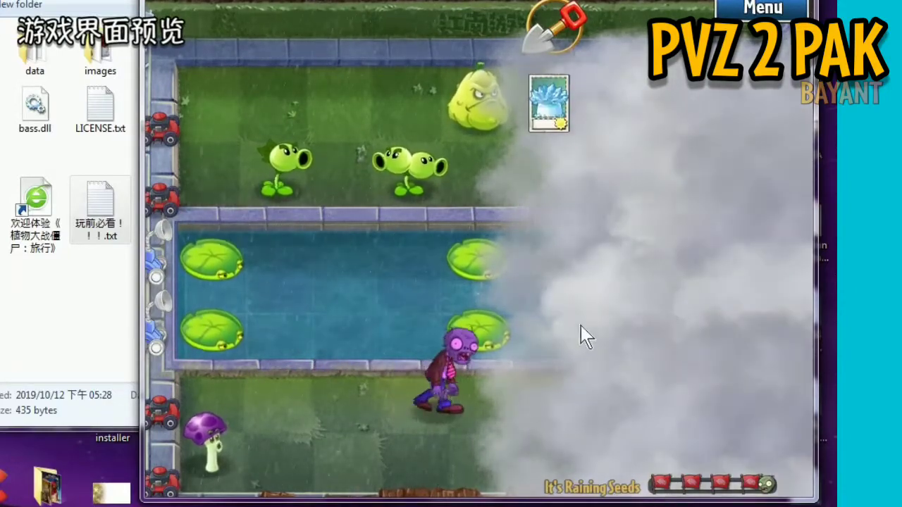
Use the fallen Ice-shroom packet and plant a Scaredy-shroom in the bottom row's second column.
click(546, 126)
click(553, 158)
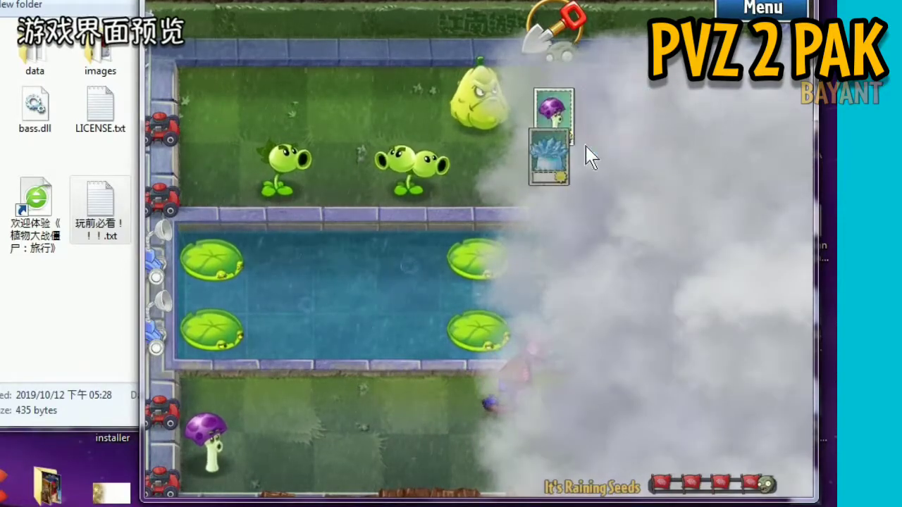
click(464, 315)
click(528, 391)
click(553, 317)
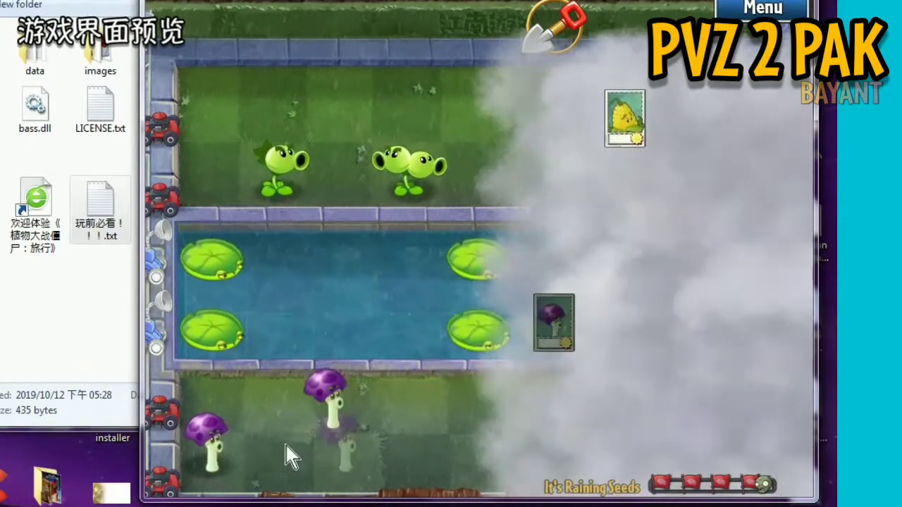
click(282, 448)
Plant a Kernel-pult on the lower pool row's first Lily Pad and place a Cherry Bomb in the fog.
click(624, 161)
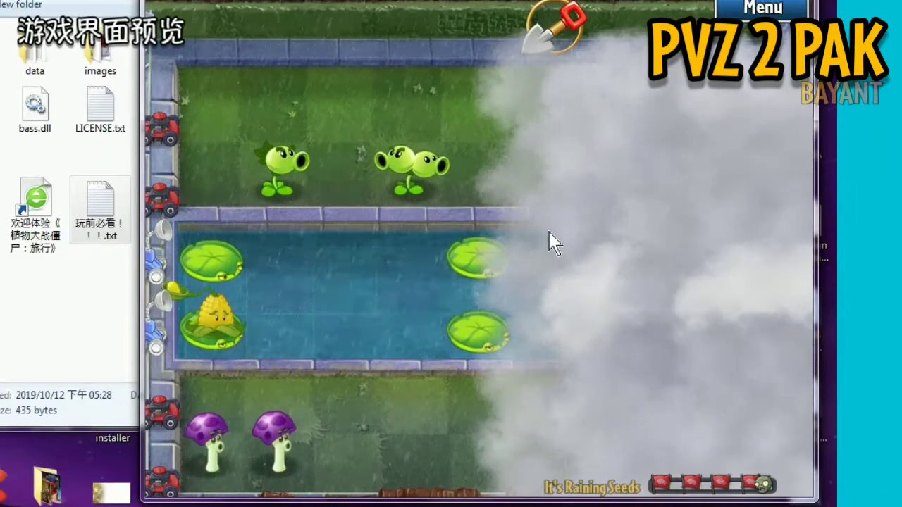
click(682, 158)
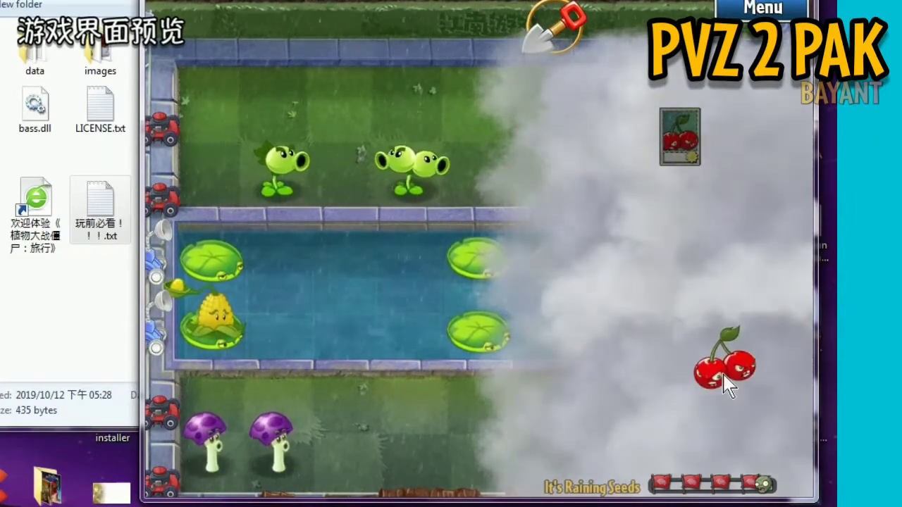
click(709, 226)
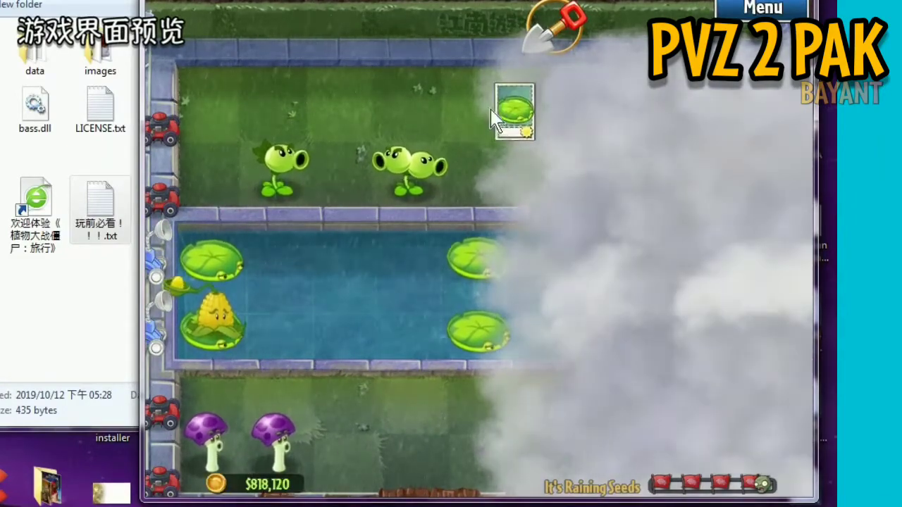
Place Lily Pads in the second column of both pool rows and use a Doom-shroom on the lawn row just below the pool.
click(509, 115)
click(279, 328)
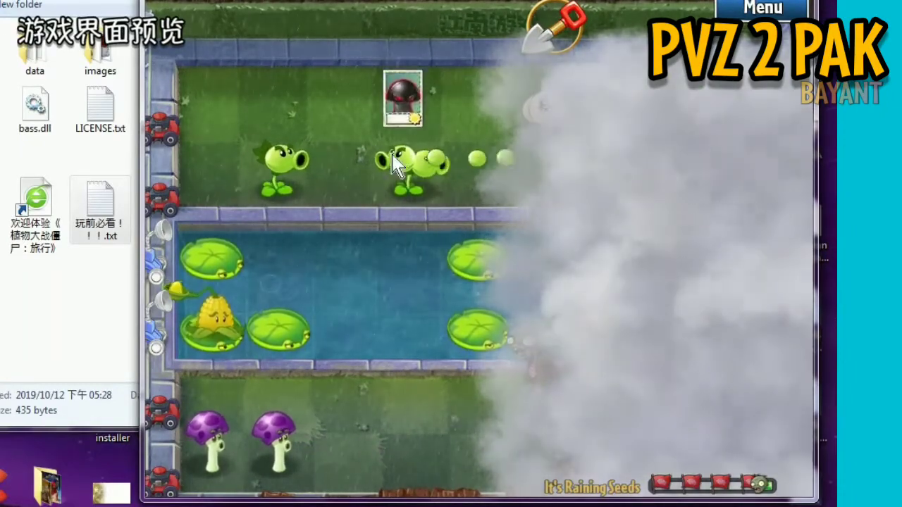
click(403, 99)
click(483, 399)
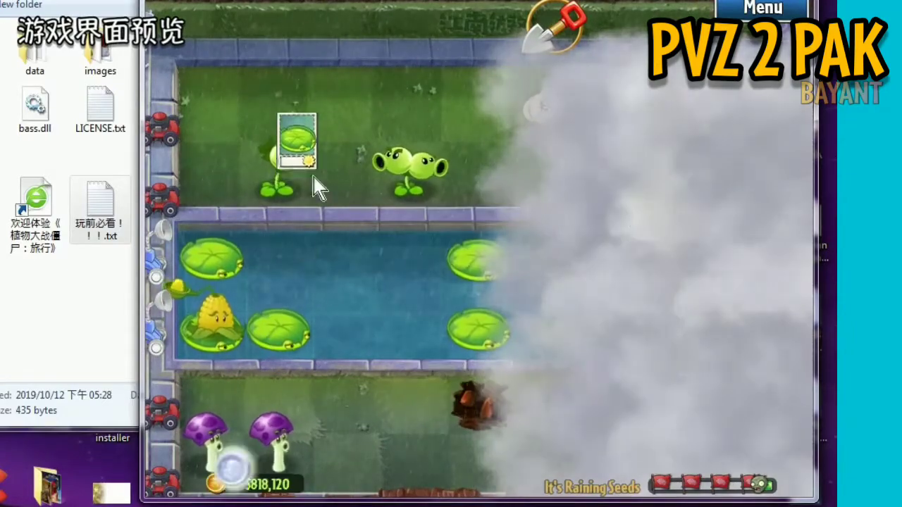
click(310, 167)
click(278, 258)
Pause the level and leave it for the main menu.
key(Escape)
click(443, 340)
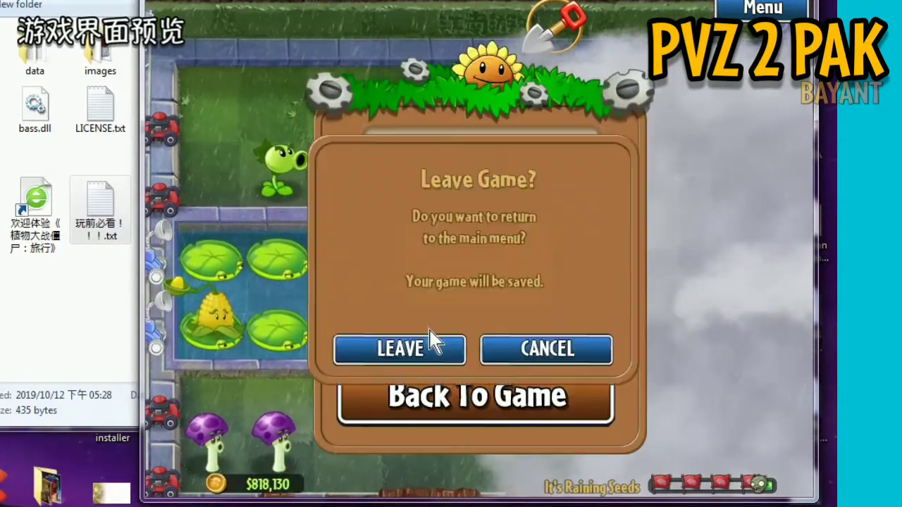
click(427, 344)
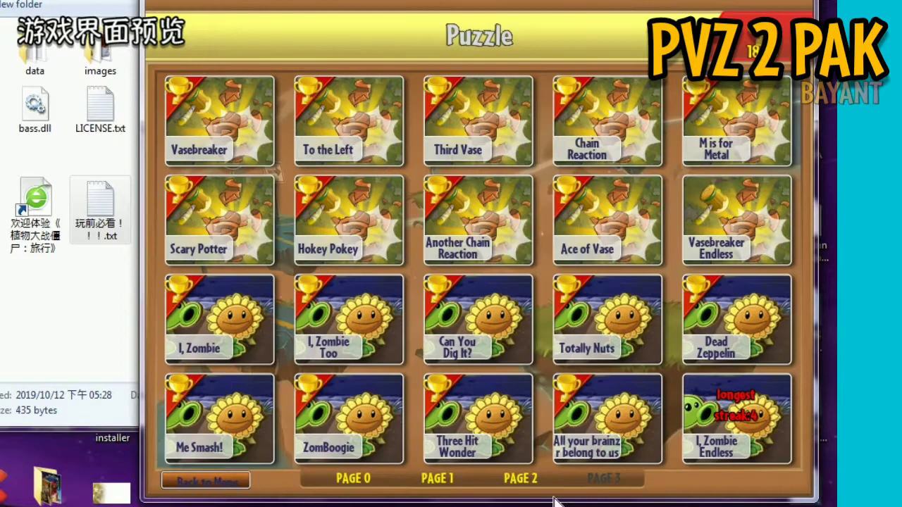
Browse pages 1 and 2 of the Mini-Games list.
click(521, 481)
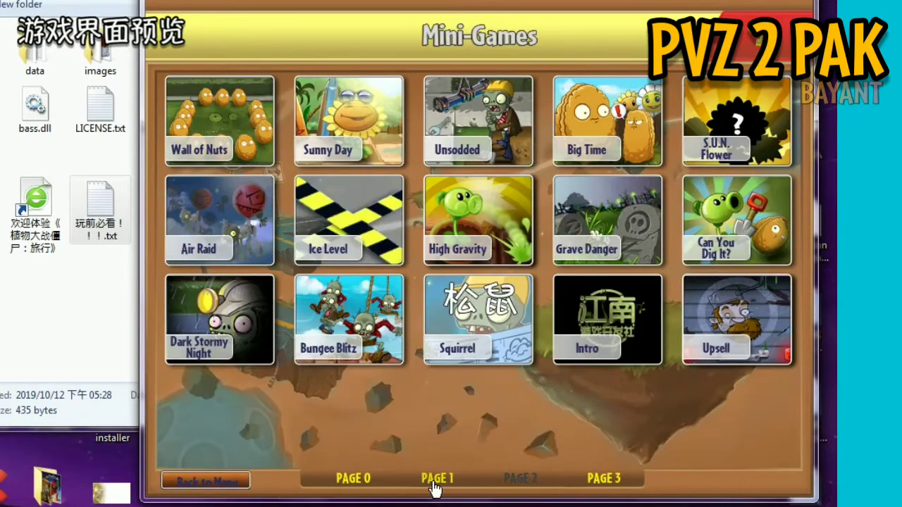
click(436, 480)
click(520, 479)
click(331, 243)
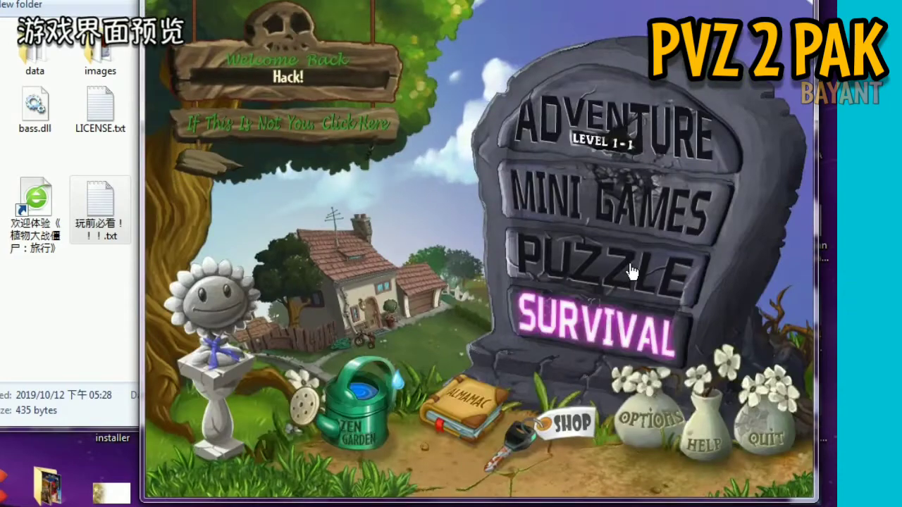
Start the Vasebreaker puzzle, break the last column's top two vases and plant a Squash in the second row.
click(585, 253)
click(222, 112)
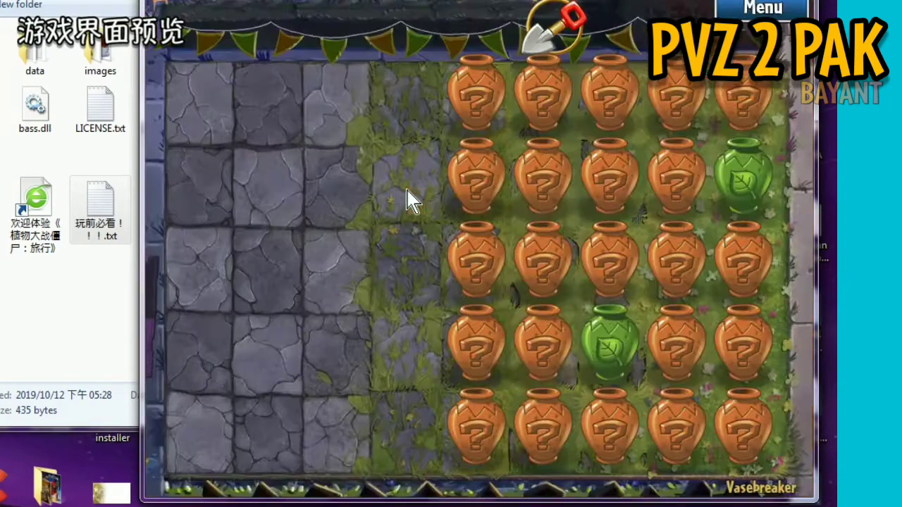
click(744, 95)
click(743, 180)
click(748, 163)
click(412, 187)
Break the last column's third and fourth vases and the green fourth-row vase, and plant a Snow Pea in that row's first column.
click(745, 264)
click(747, 345)
click(620, 331)
click(204, 342)
Break the bottom-row vases, and plant a Peashooter in the bottom row and a Snow Pea in the second row.
click(610, 429)
click(541, 440)
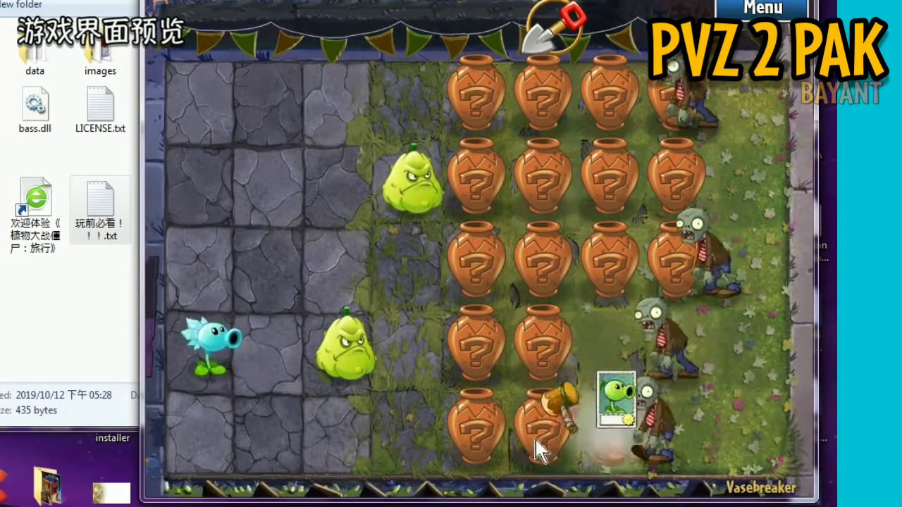
click(479, 437)
click(617, 433)
click(282, 430)
click(477, 444)
click(206, 193)
Break the remaining fourth-row vases and plant a Squash in the third row's fourth column.
click(475, 341)
click(543, 342)
click(541, 360)
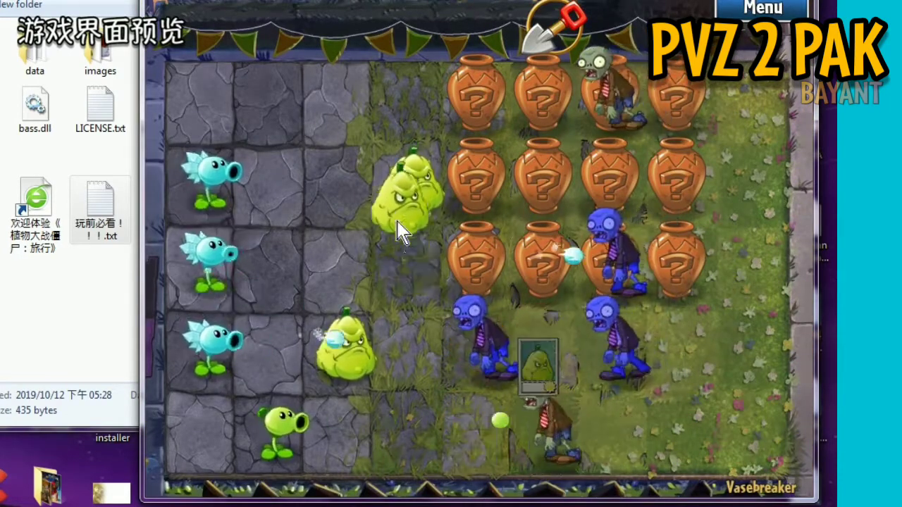
click(407, 250)
Break the seventh- and eighth-column vases in the top three rows, and plant a Squash in the top row's third column.
click(609, 265)
click(673, 264)
click(670, 282)
click(596, 112)
click(609, 176)
click(614, 134)
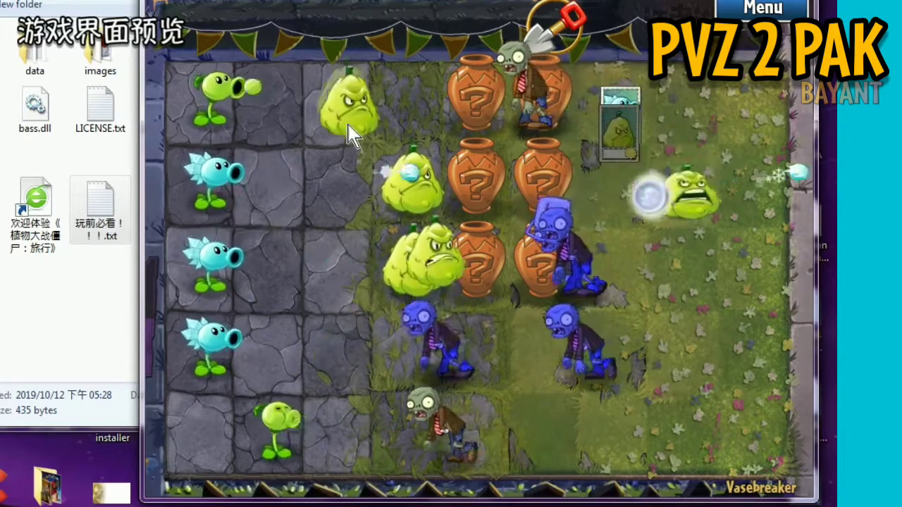
click(346, 117)
Plant a Snow Pea in the top row and a Peashooter in the second row, breaking both rows' sixth-column vases.
click(614, 125)
click(282, 117)
click(546, 113)
click(543, 177)
click(569, 199)
click(282, 180)
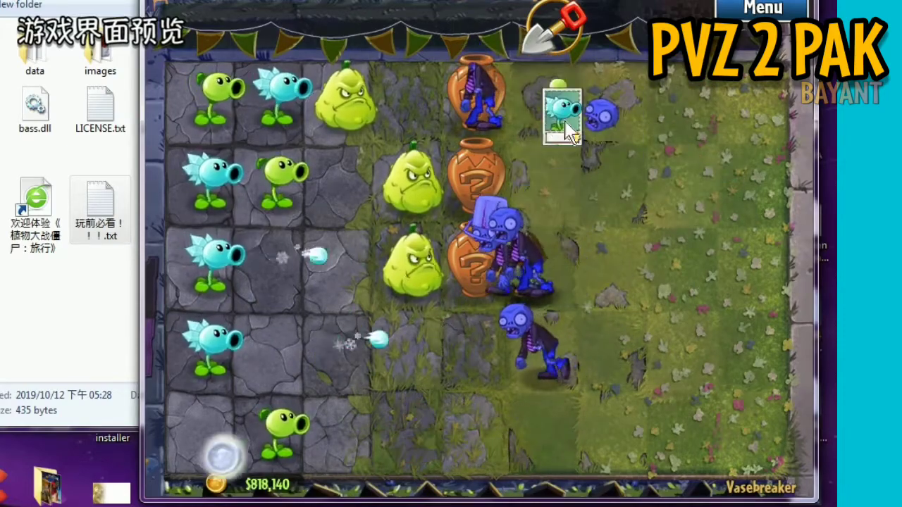
Plant a Snow Pea in the second row's third column and break the remaining fifth-column vases.
click(566, 124)
click(346, 180)
click(476, 102)
click(477, 180)
click(486, 240)
click(487, 211)
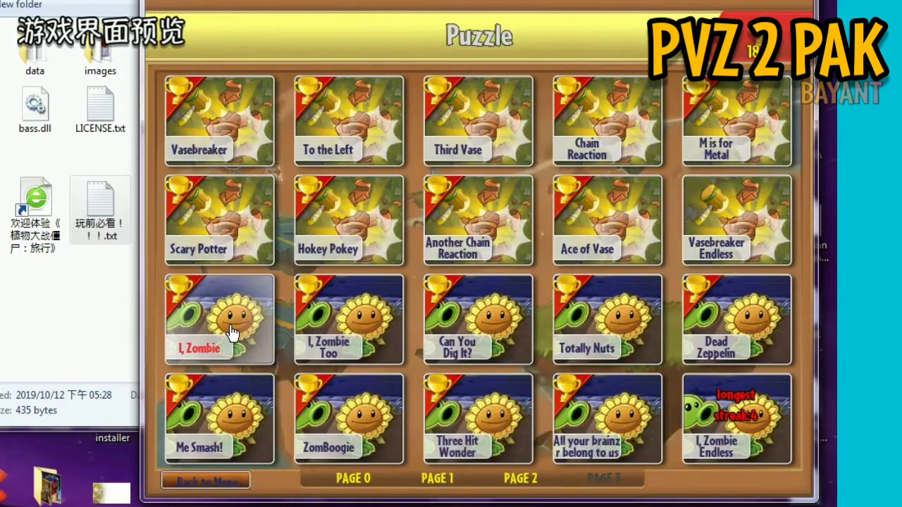
Start the I, Zombie puzzle and place a basic zombie in the fourth row.
click(233, 332)
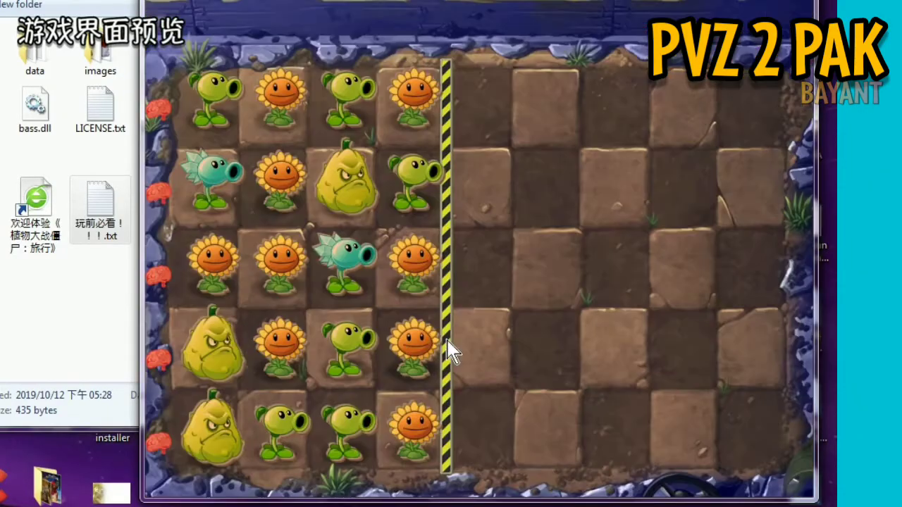
click(523, 250)
click(610, 92)
click(483, 296)
click(245, 32)
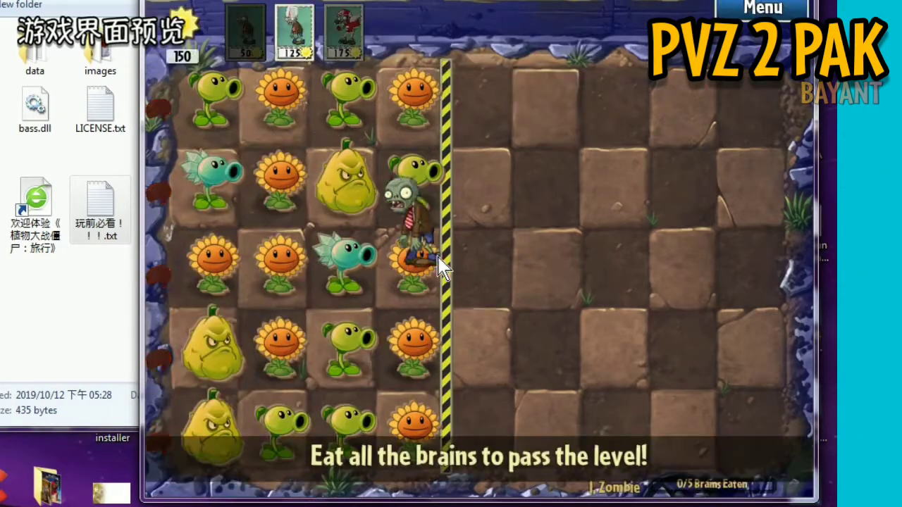
click(458, 345)
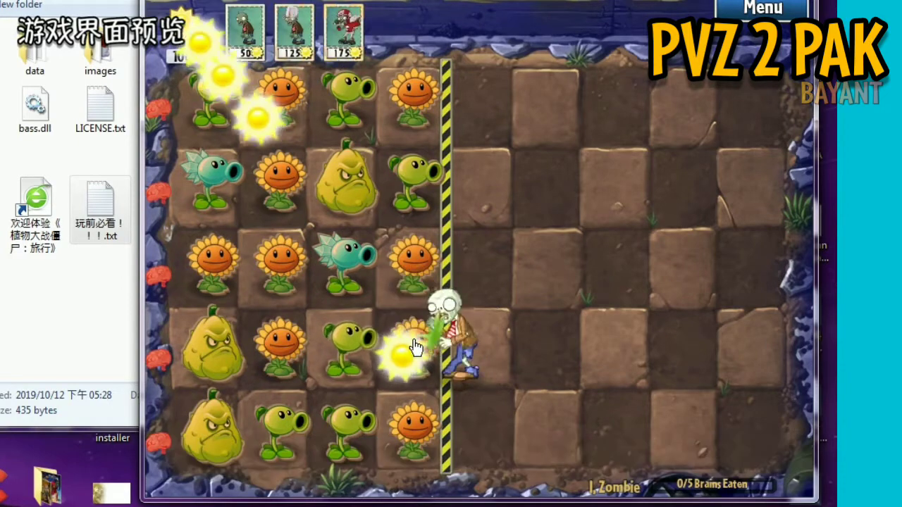
Place basic zombies in the fourth and second rows and a Buckethead Zombie in the third row.
click(244, 32)
click(479, 366)
click(294, 32)
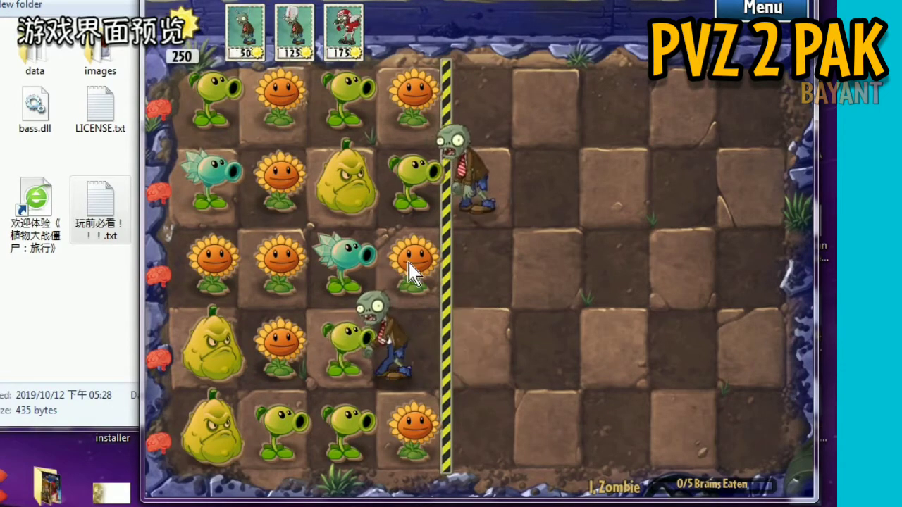
click(479, 187)
click(465, 261)
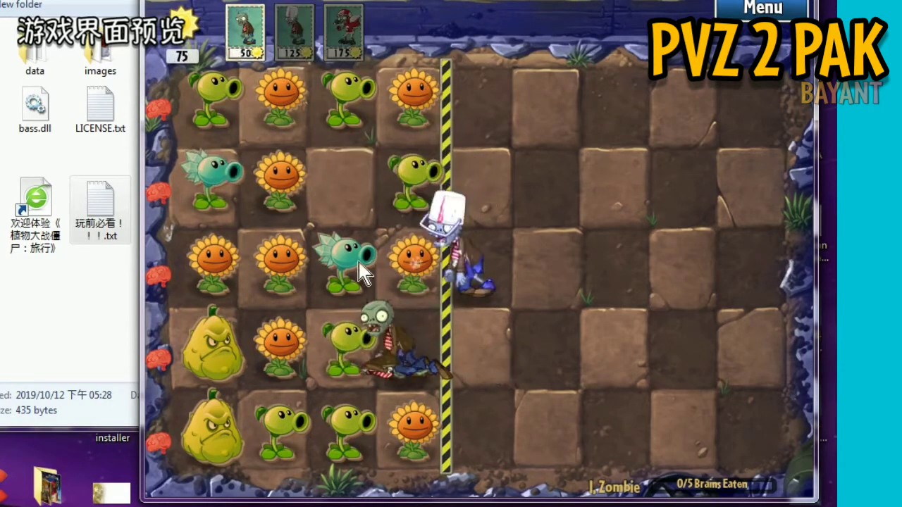
Place a Buckethead Zombie in the bottom row and collect the sun dropped in the third and bottom rows.
click(294, 32)
click(461, 401)
click(412, 250)
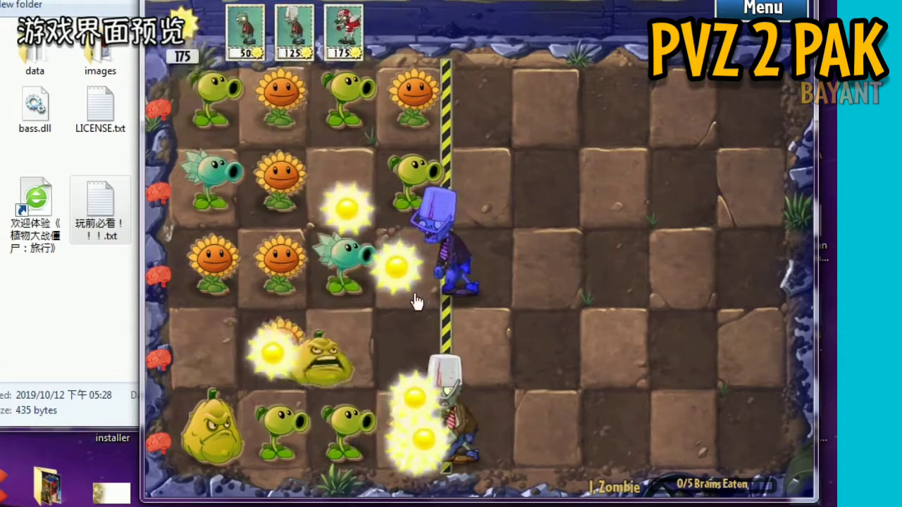
click(408, 433)
Place a basic zombie in the fourth row, a Buckethead Zombie in the second and a Football Zombie in the top row.
click(244, 31)
click(476, 345)
click(295, 32)
click(472, 179)
click(343, 31)
click(476, 106)
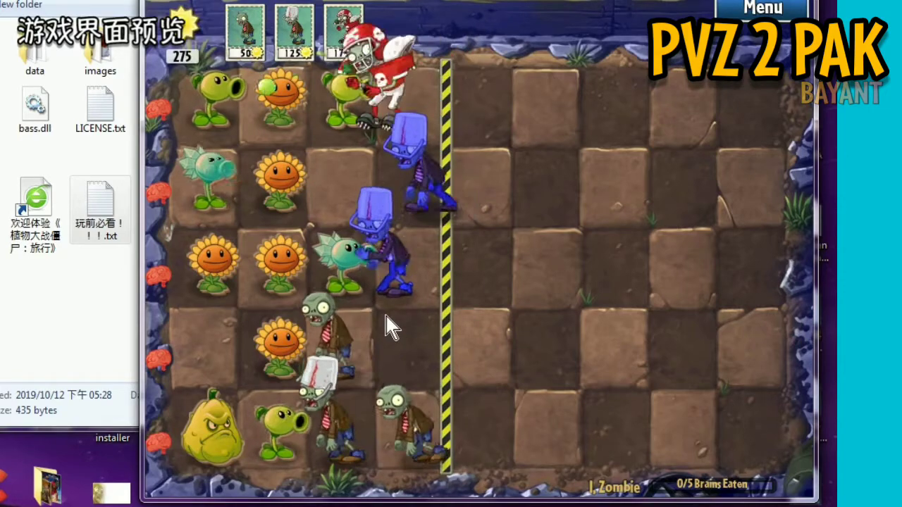
Collect the sun dropped by the eaten sunflowers in the fourth, top and third rows.
click(281, 337)
click(280, 104)
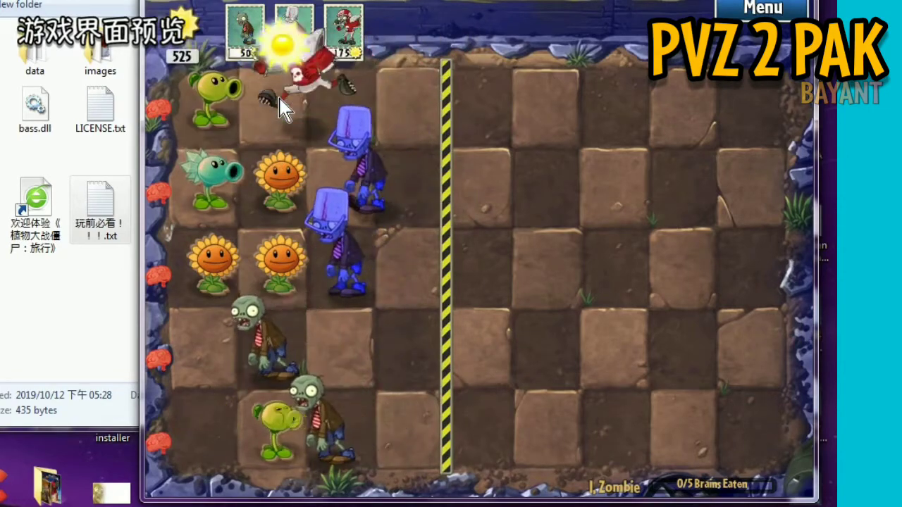
click(271, 240)
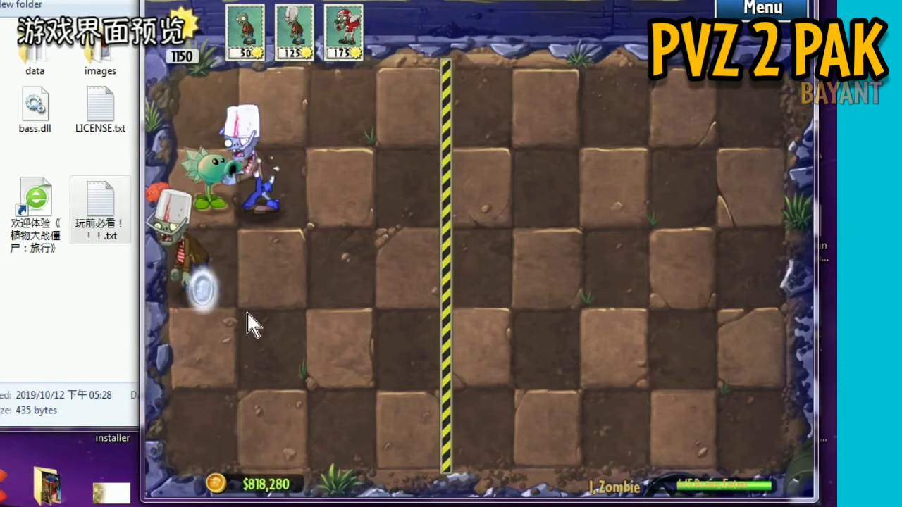
Collect the coin dropped in the third row, leave the game and minimize the PVZ 2 PAK folder window.
click(207, 291)
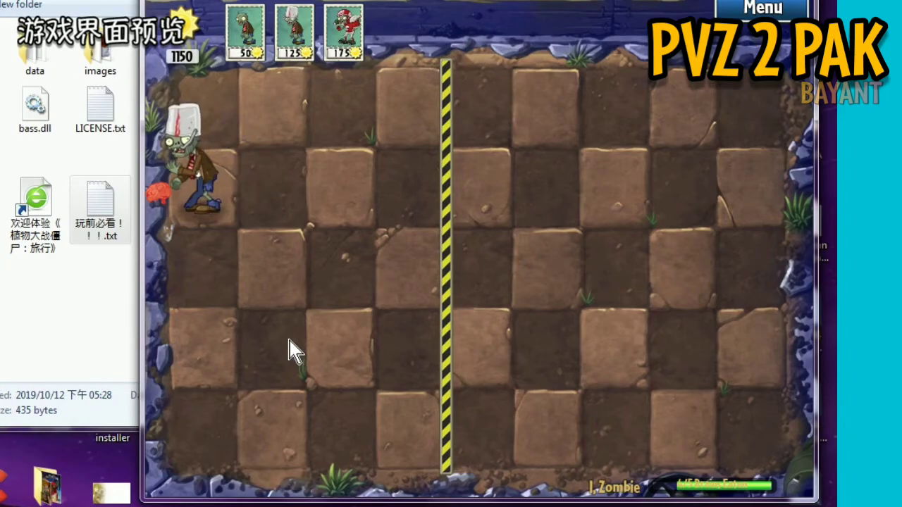
click(262, 245)
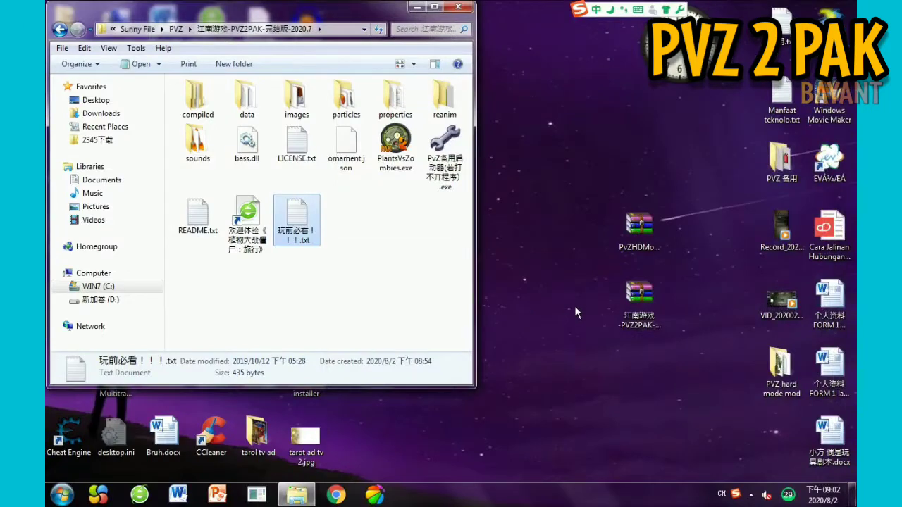
click(418, 10)
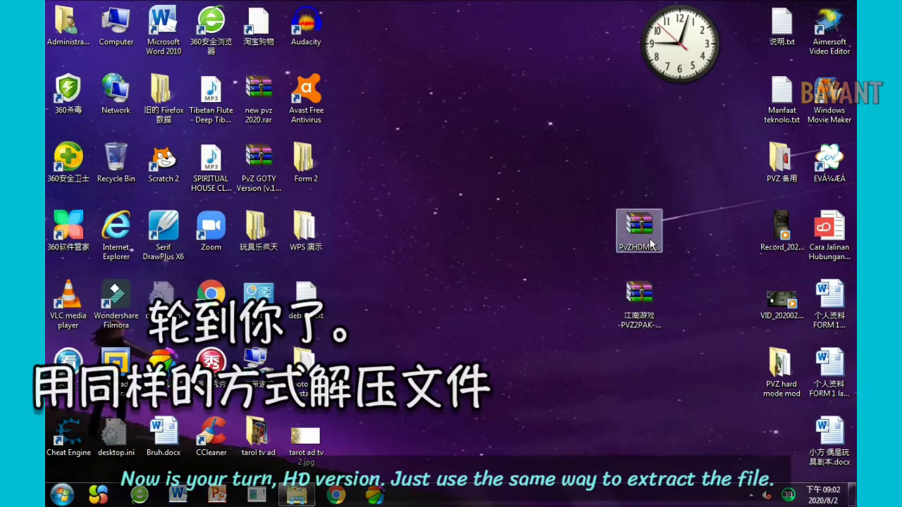
Extract PvZHDModUpdate4.zip into C:\Sunny File\PVZ.
click(651, 244)
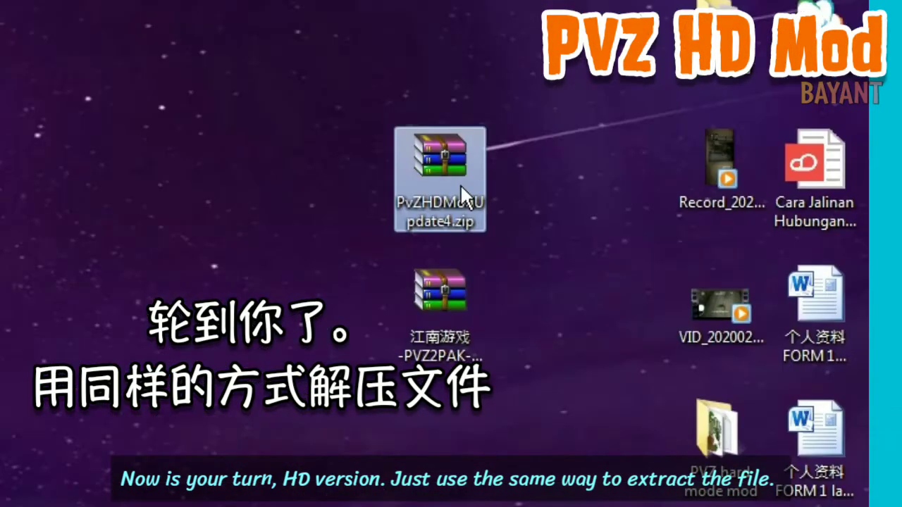
right_click(652, 238)
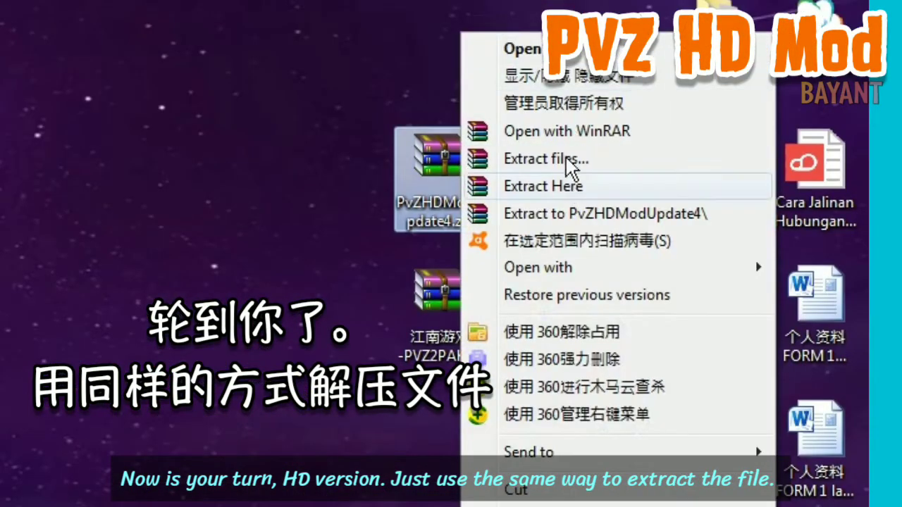
click(567, 159)
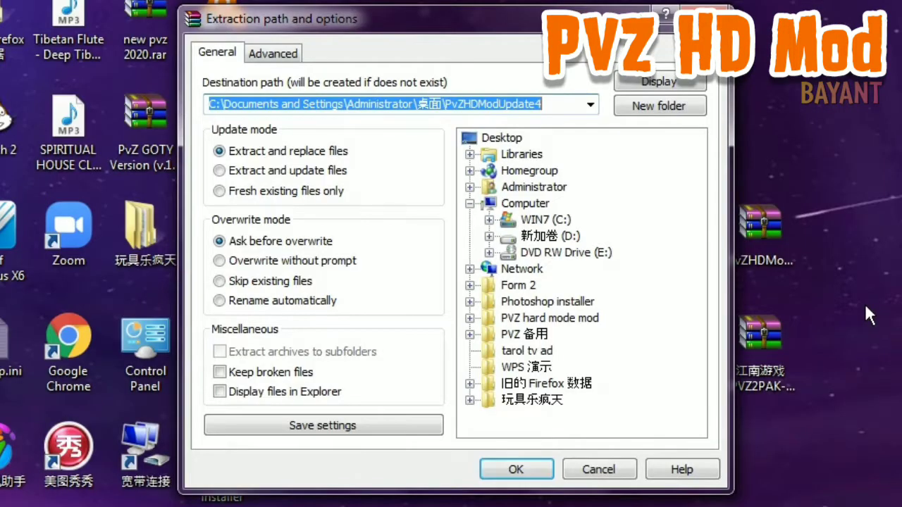
click(539, 147)
click(361, 159)
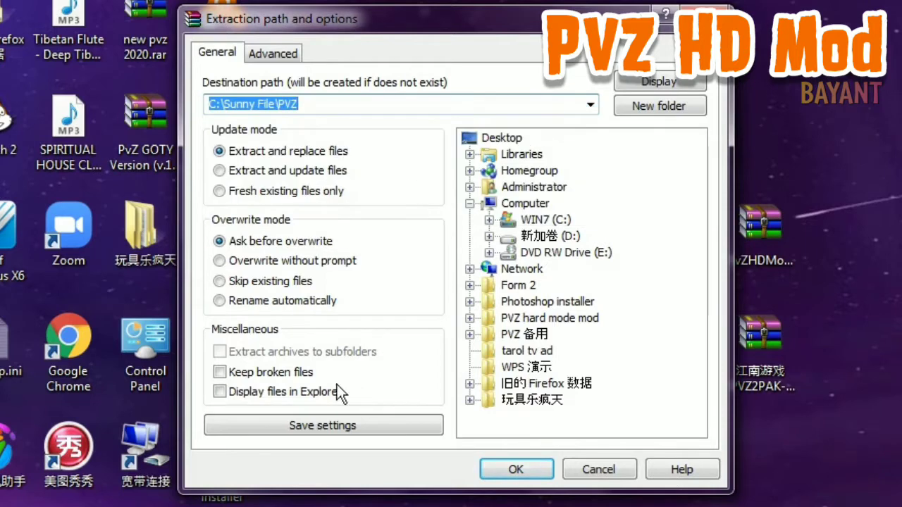
click(514, 469)
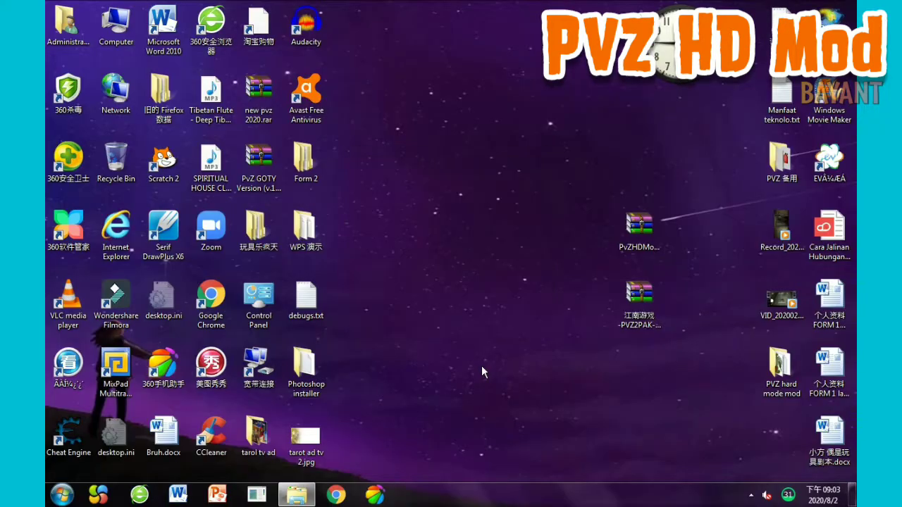
Restore the folder window and look through the PVZ folder in Sunny File for the extracted HD mod.
click(307, 491)
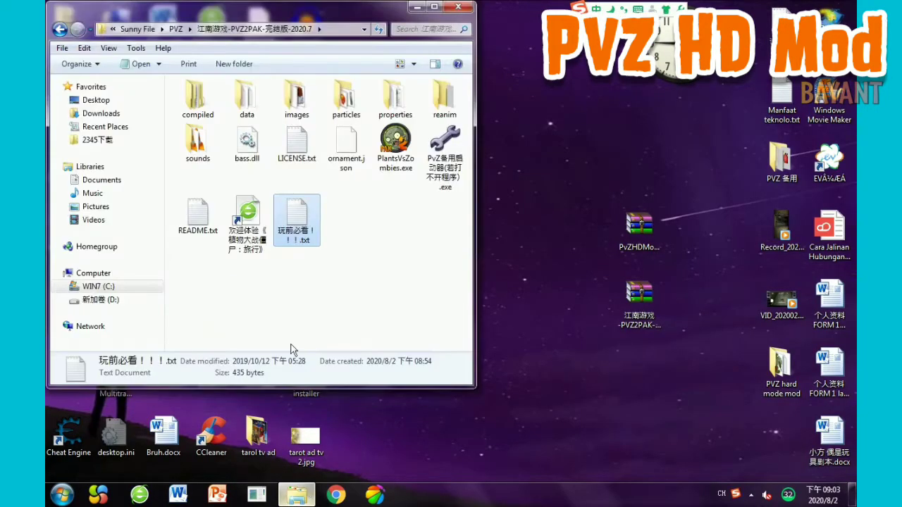
key(BackSpace)
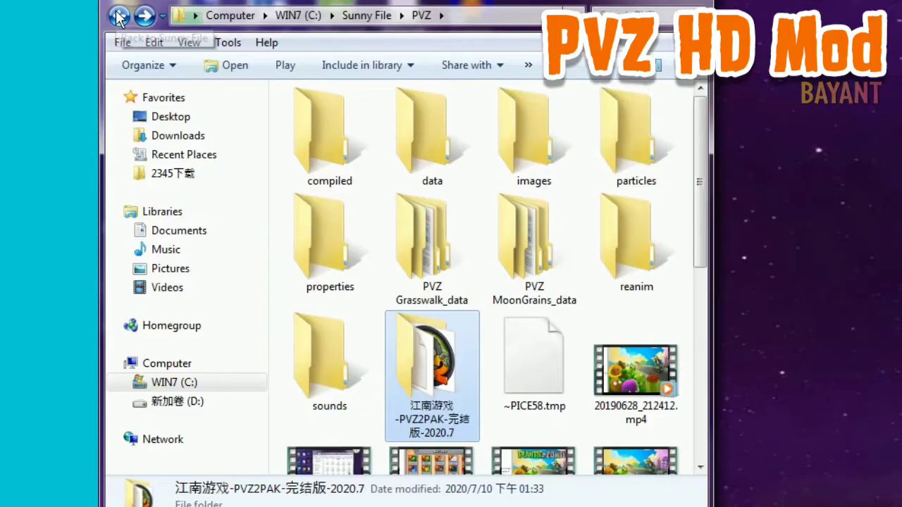
click(60, 28)
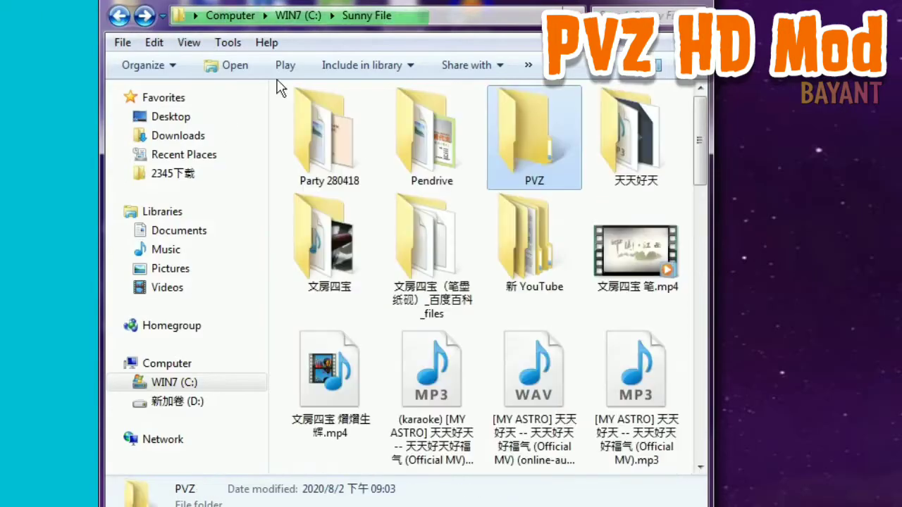
double_click(350, 116)
scroll(514, 204, down, 3)
scroll(536, 204, up, 3)
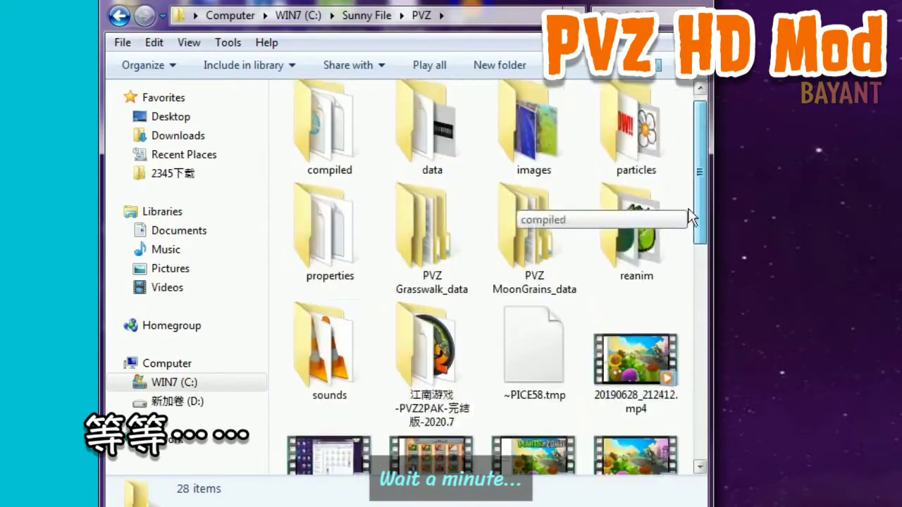
Look for the extracted mod in Sunny File and the root of drive C:, and put the folder window away.
click(119, 14)
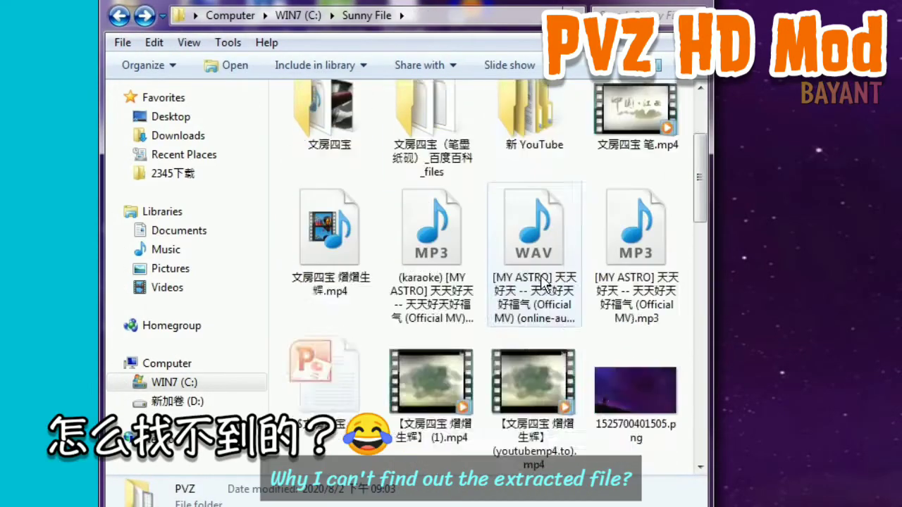
scroll(347, 301, down, 5)
click(119, 15)
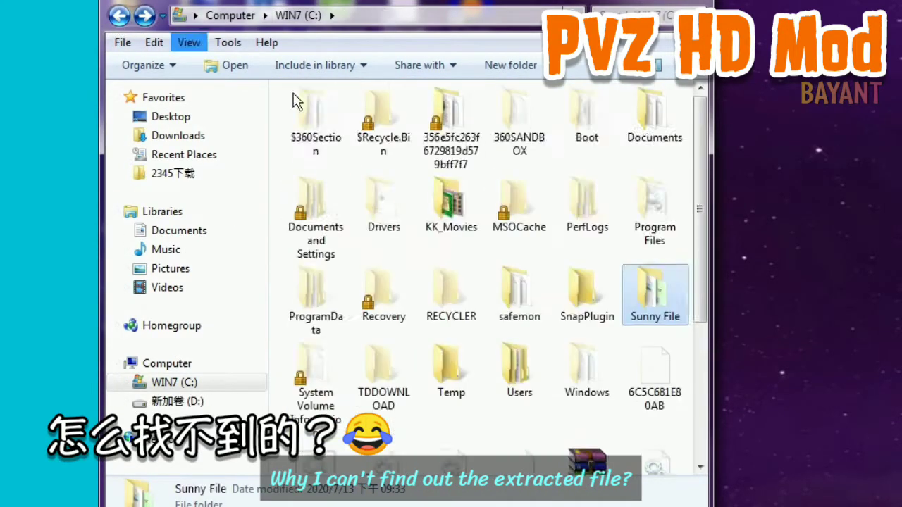
click(630, 1)
Open Computer, check Recent Places for the extracted mod files, and close the window.
double_click(187, 27)
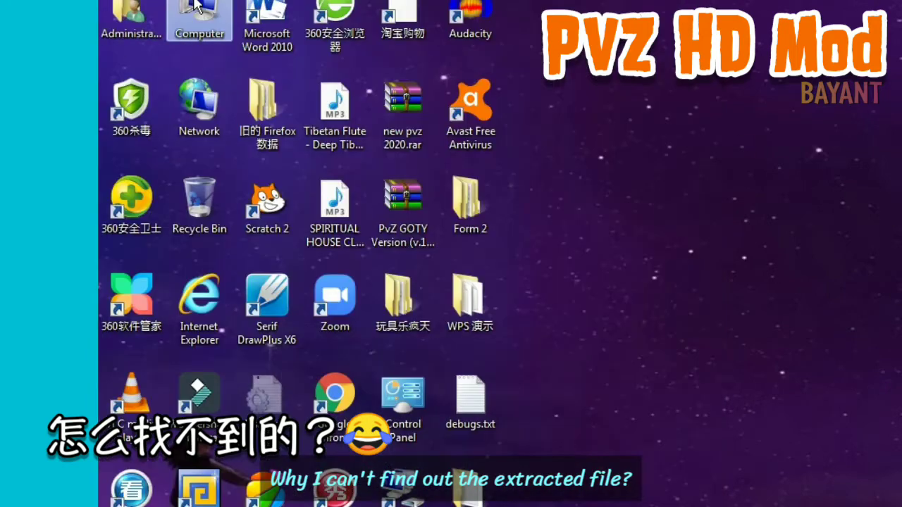
click(207, 177)
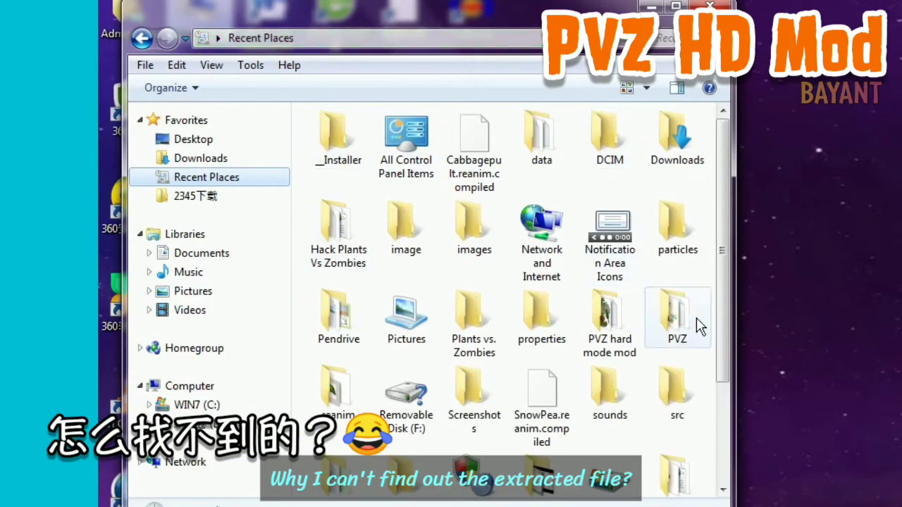
scroll(699, 322, down, 3)
double_click(404, 422)
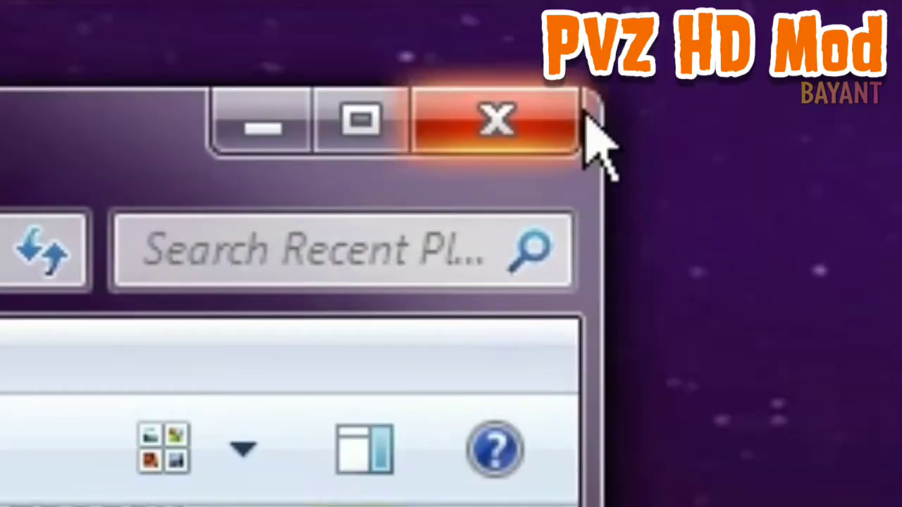
click(560, 114)
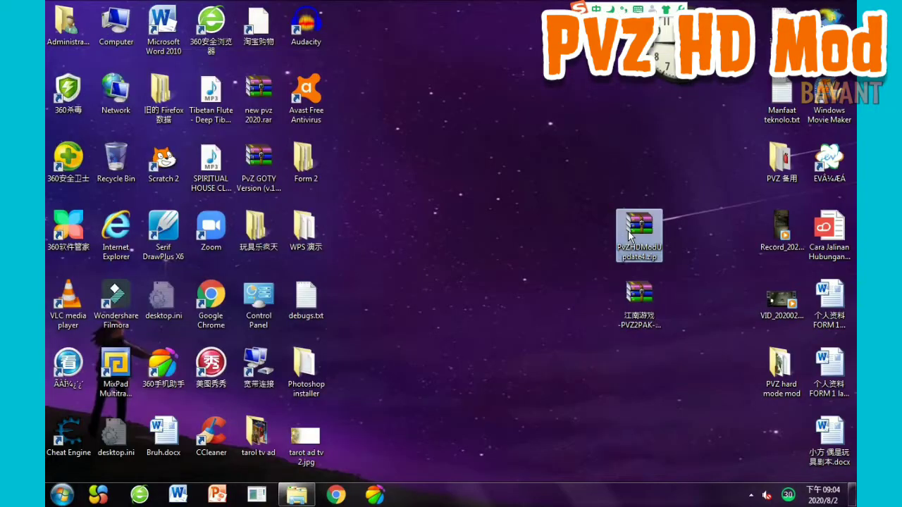
right_click(628, 231)
click(671, 225)
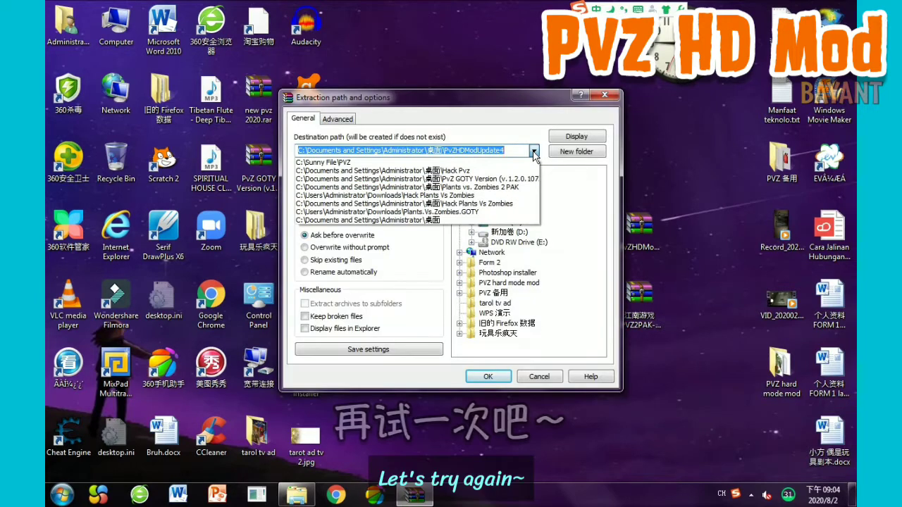
click(505, 222)
click(472, 222)
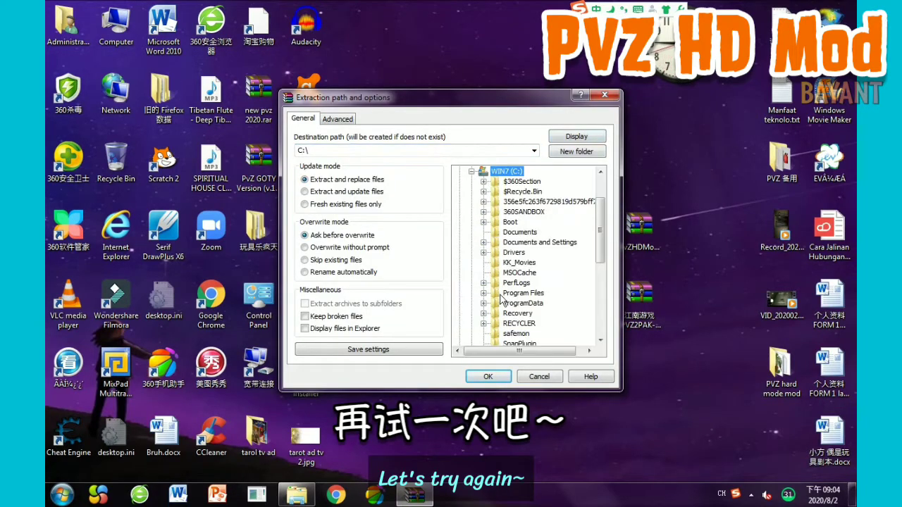
scroll(493, 299, down, 2)
click(483, 293)
click(495, 323)
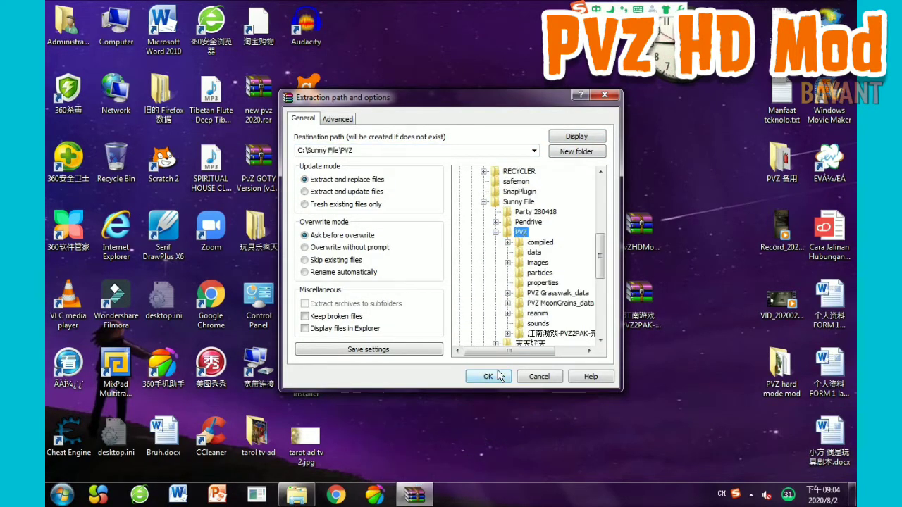
click(487, 376)
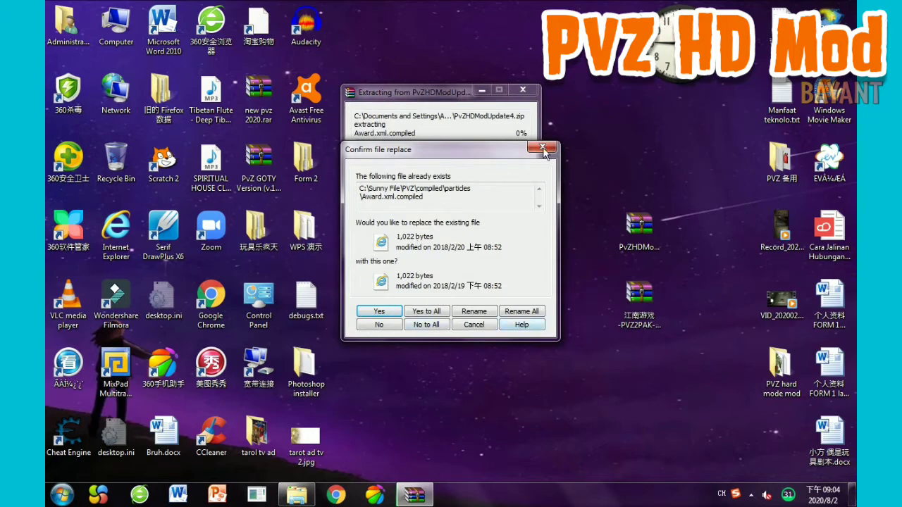
click(542, 148)
Extract PvZHDModUpdate4.zip into a new folder named PvZHDModUpdate4 inside C:\Sunny File\PVZ.
right_click(638, 233)
click(673, 222)
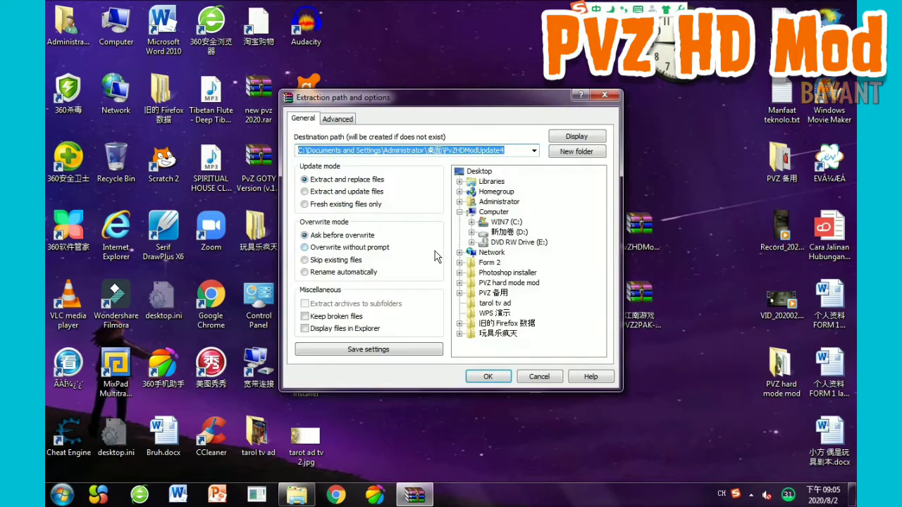
click(534, 151)
click(474, 166)
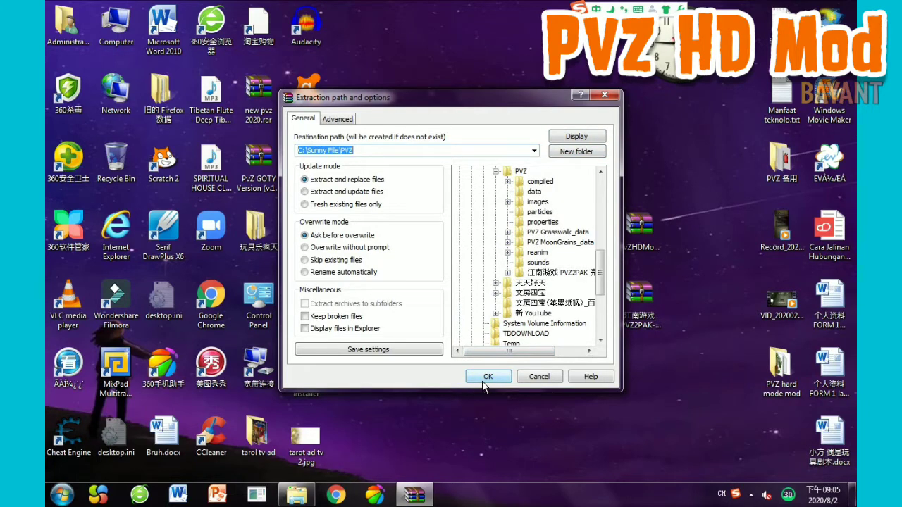
click(576, 151)
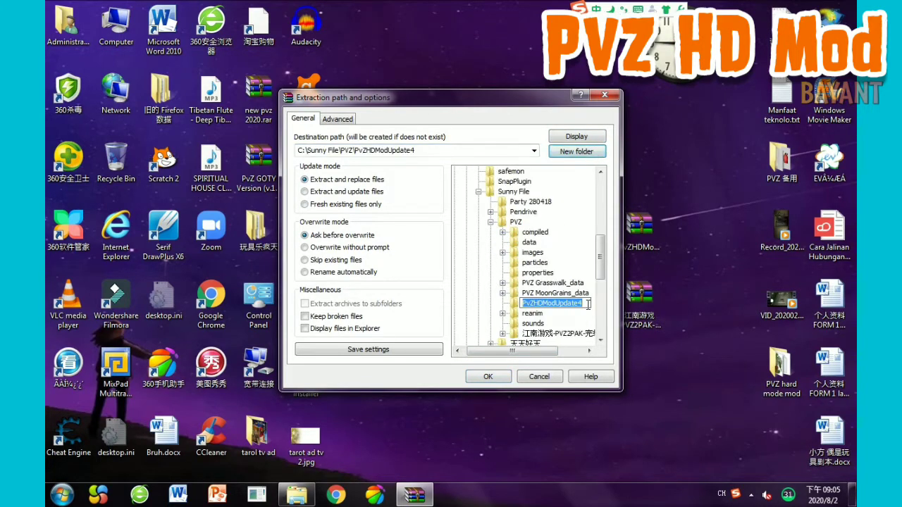
click(476, 375)
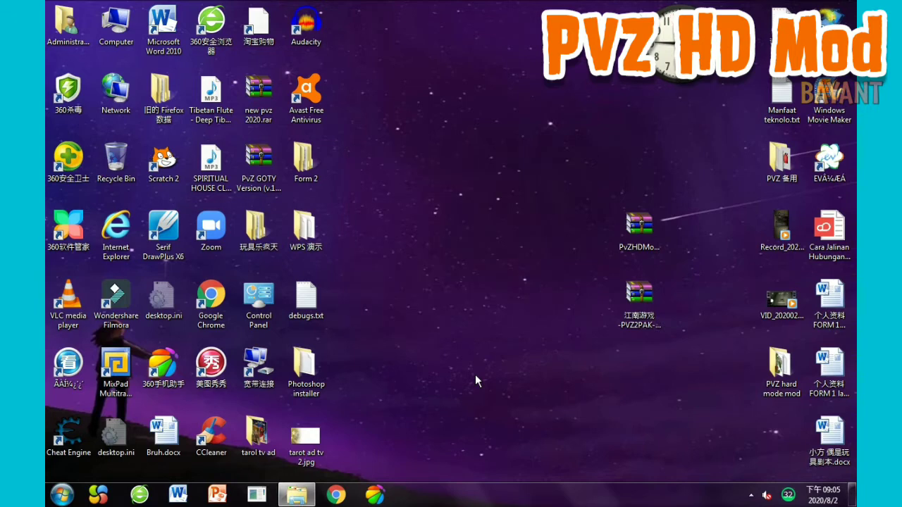
Go to the PvZHDModUpdate4 folder in C:\Sunny File\PVZ, read HOW TO INSTALL.txt and close it.
click(296, 496)
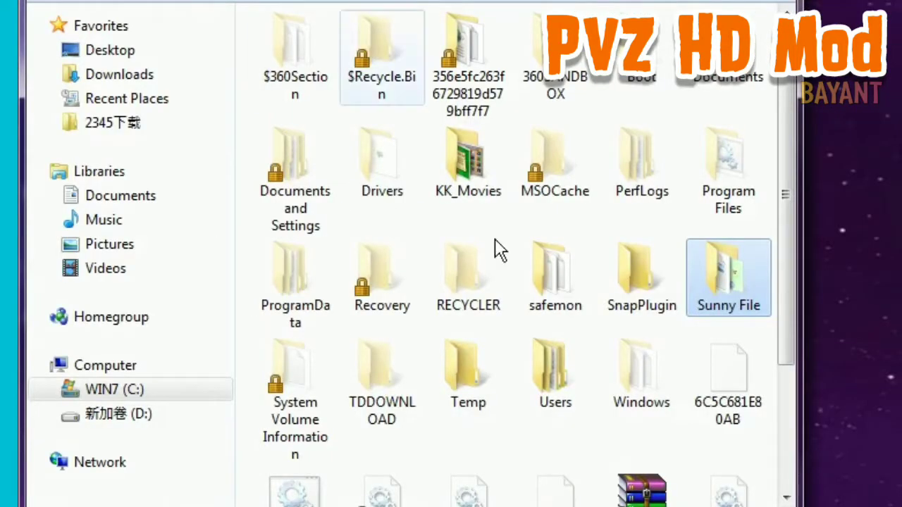
double_click(706, 299)
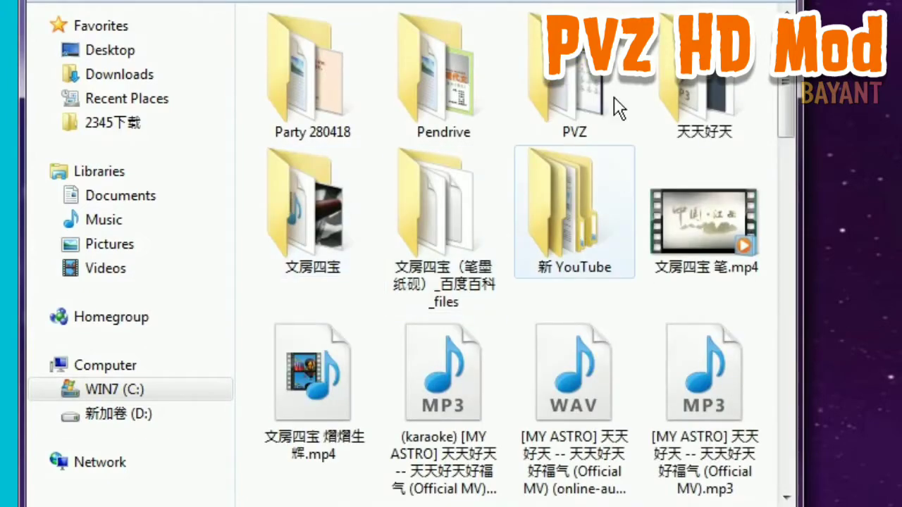
double_click(613, 84)
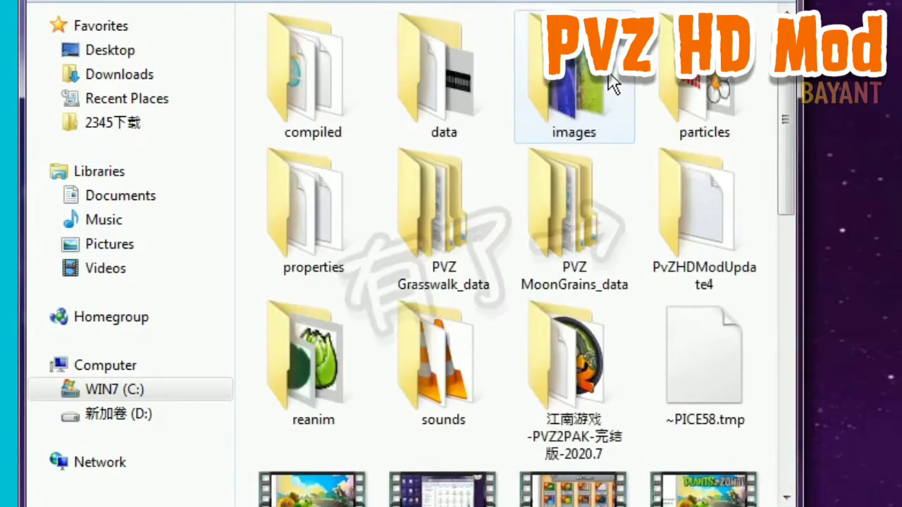
double_click(688, 263)
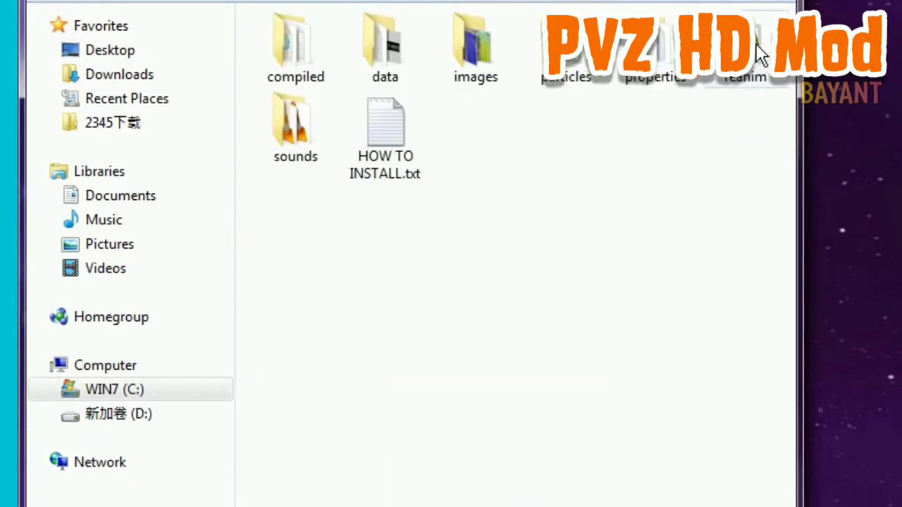
click(397, 134)
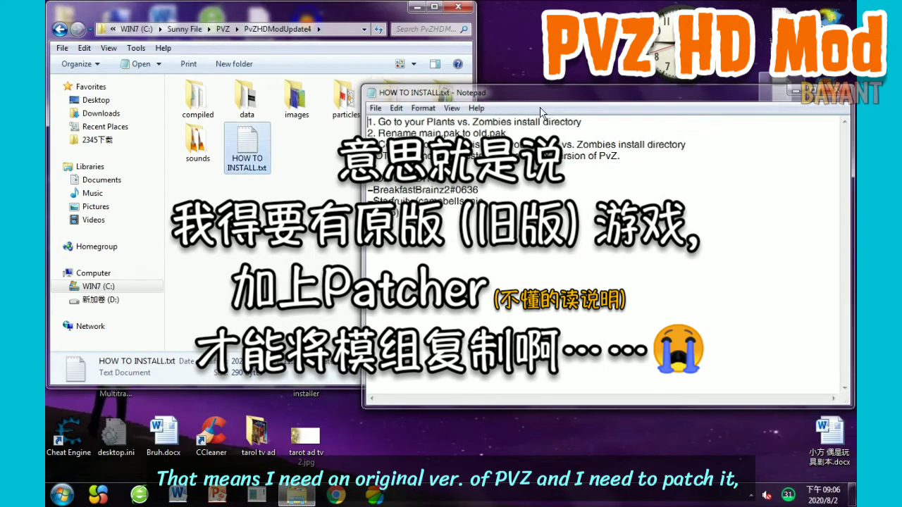
click(845, 91)
Examine the mod's image and animation files in the particles and reanim folders.
double_click(346, 96)
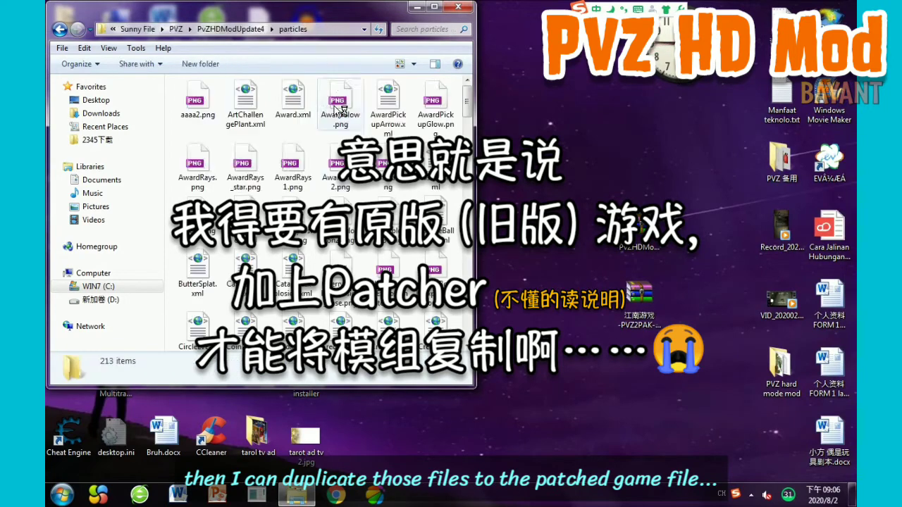
scroll(317, 211, down, 15)
click(60, 28)
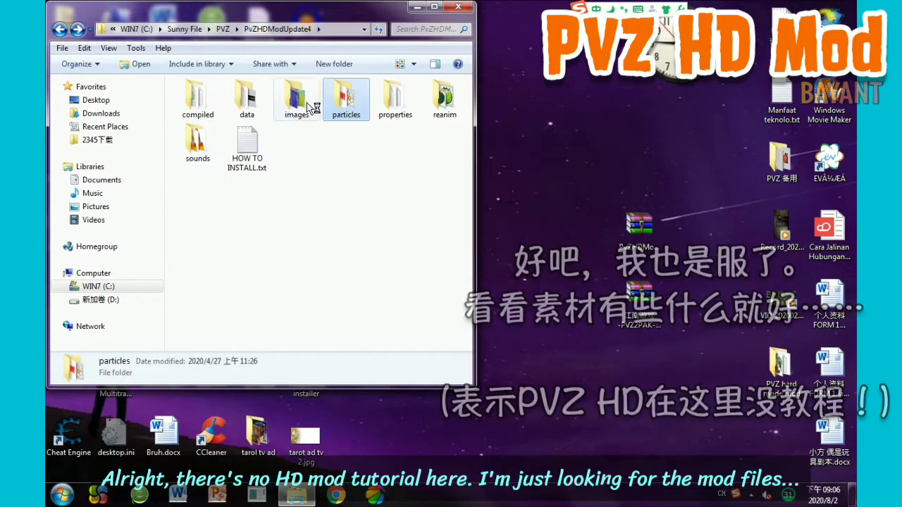
double_click(443, 106)
scroll(349, 225, down, 10)
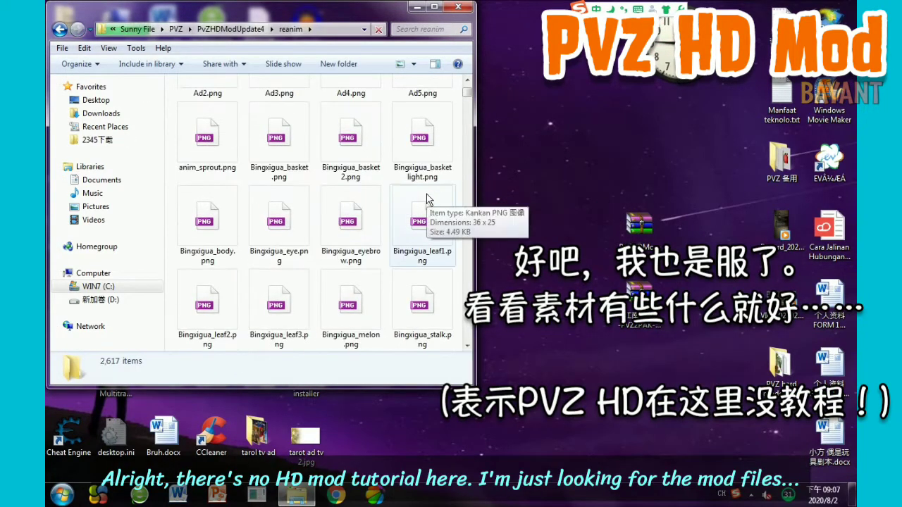
scroll(409, 201, up, 3)
scroll(379, 217, down, 15)
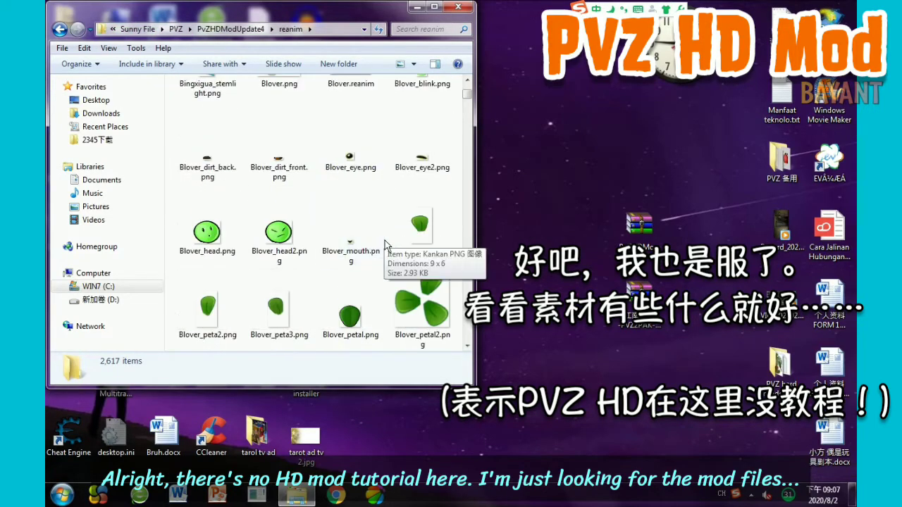
Return to the PVZ folder and check the available actions for the 江南游戏-PVZ2PAK-完结版-2020.7 folder without applying any.
key(BackSpace)
key(BackSpace)
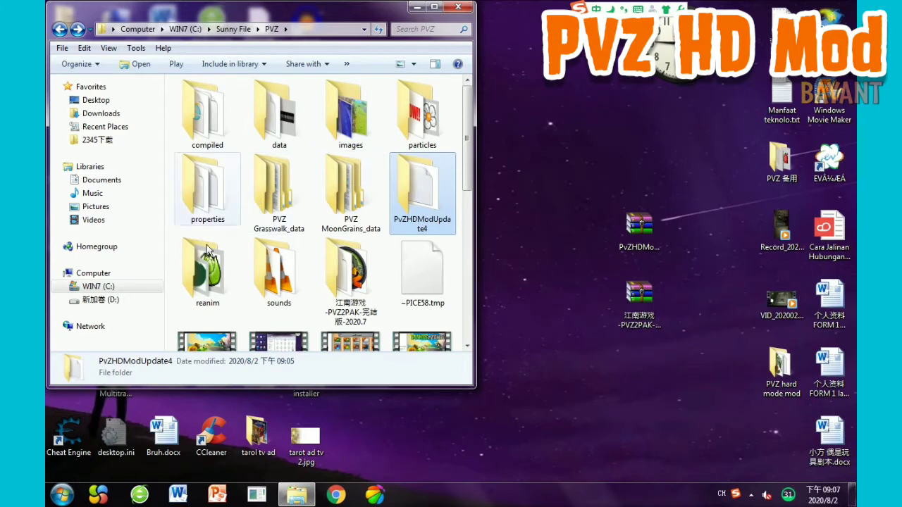
click(349, 282)
right_click(372, 281)
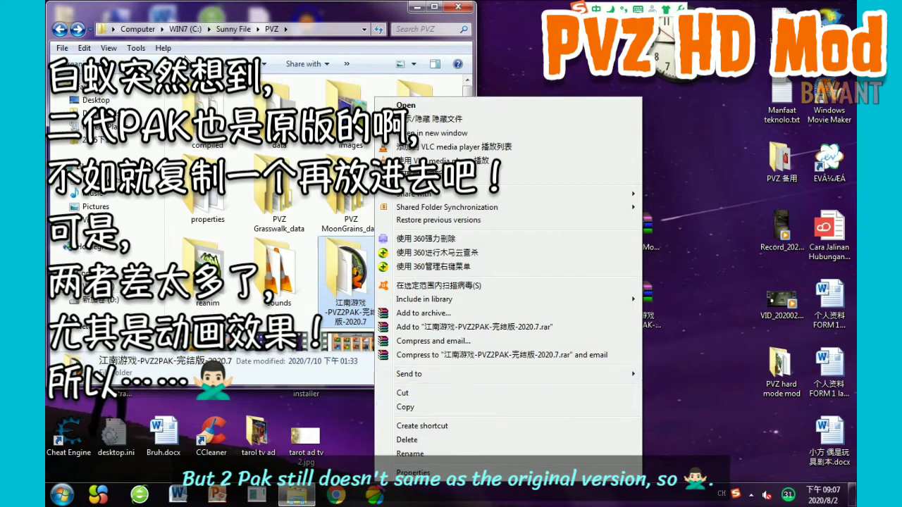
key(Escape)
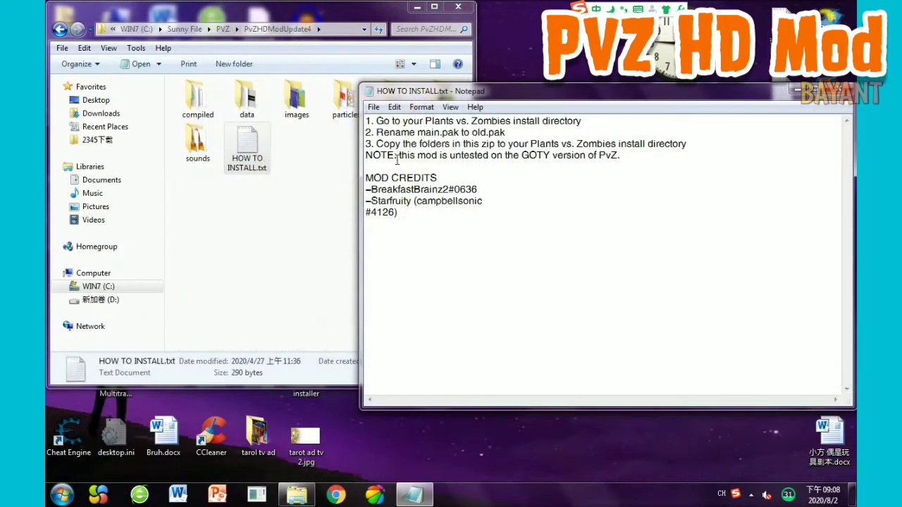
Highlight the note about the GOTY version of PvZ in HOW TO INSTALL.txt and close the file.
drag(399, 155, 581, 153)
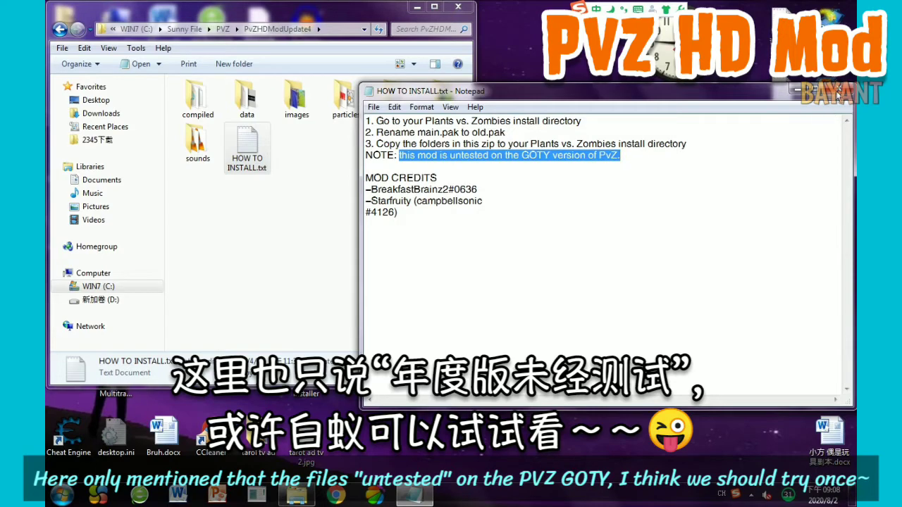
click(837, 90)
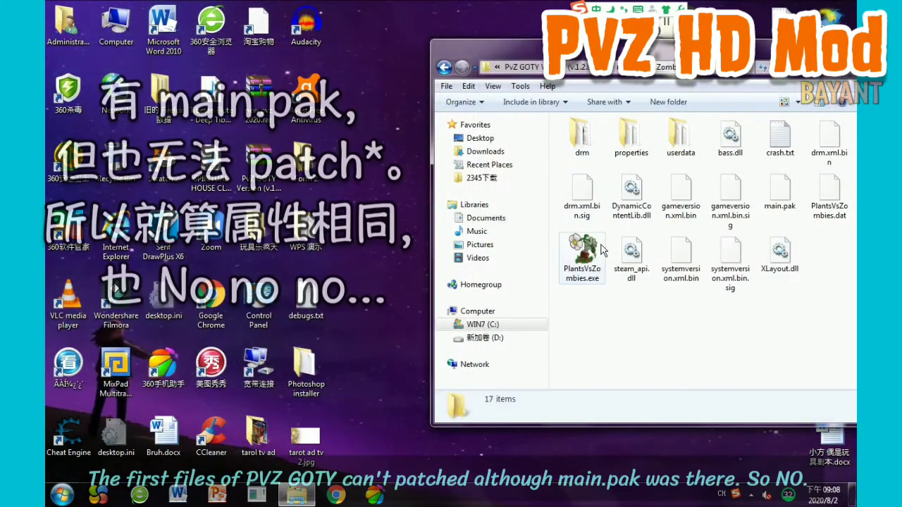
Look for main.pak in the PvZ GOTY game files, checking the userdata, src, sounds and reanim folders.
click(601, 251)
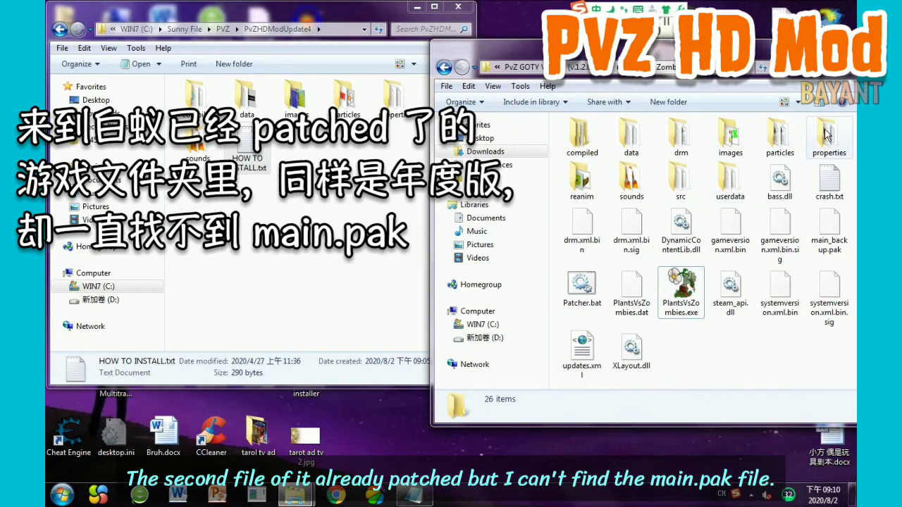
click(720, 171)
double_click(720, 171)
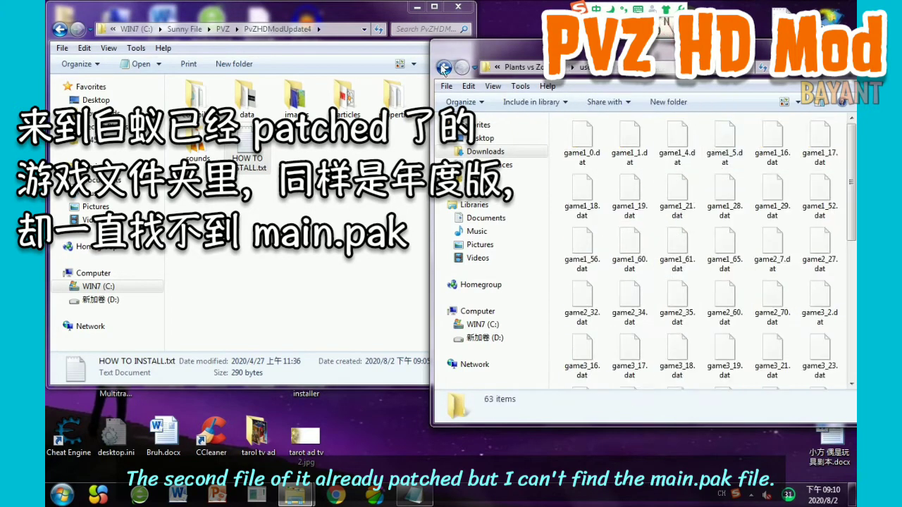
click(444, 67)
double_click(681, 180)
click(444, 67)
double_click(642, 182)
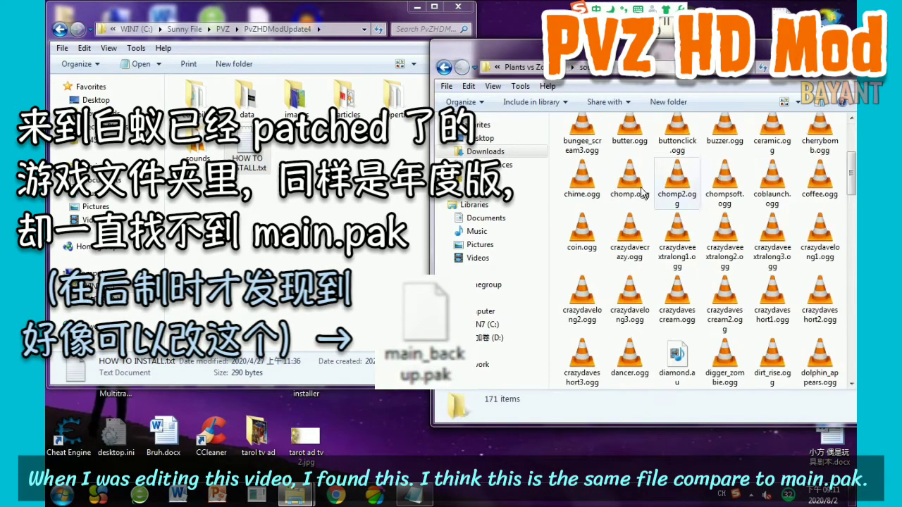
key(BackSpace)
double_click(588, 182)
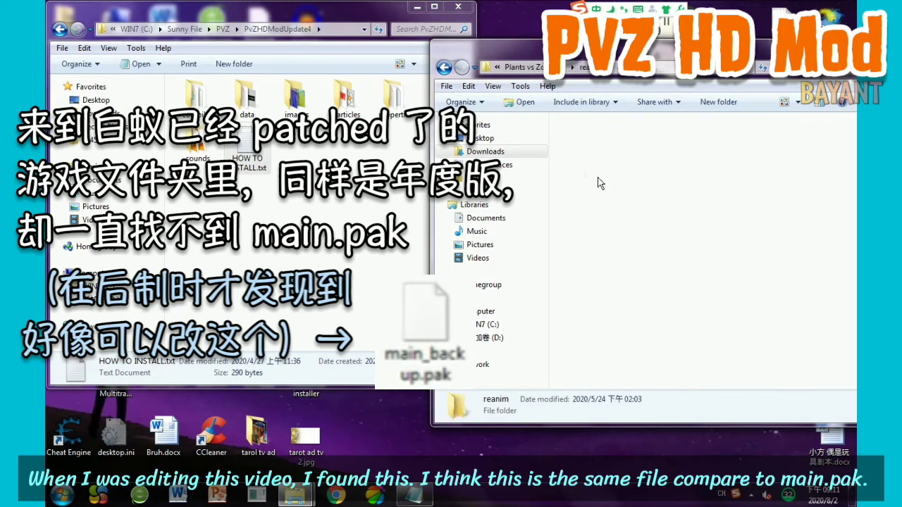
Check the game's properties, particles, images, drm, data and compiled folders for main.pak and close the window.
click(443, 67)
double_click(814, 138)
click(444, 67)
double_click(777, 144)
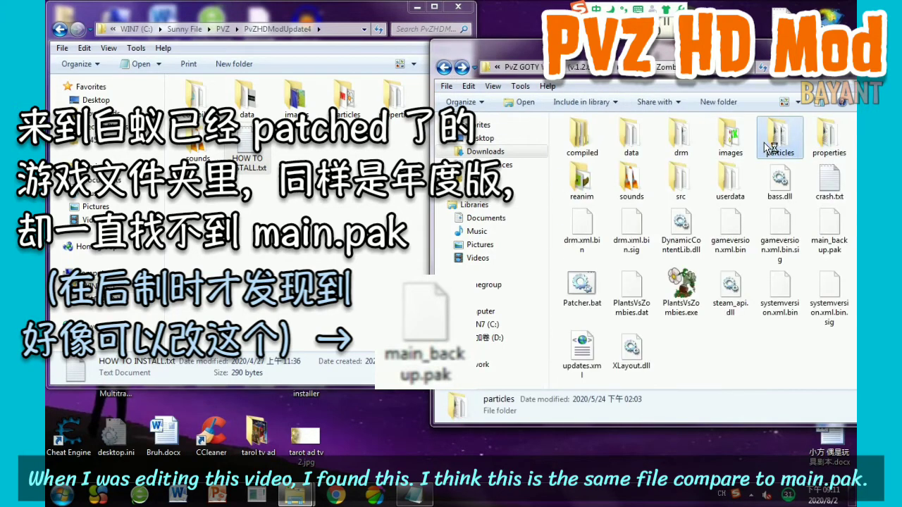
key(BackSpace)
double_click(726, 145)
click(444, 70)
double_click(676, 144)
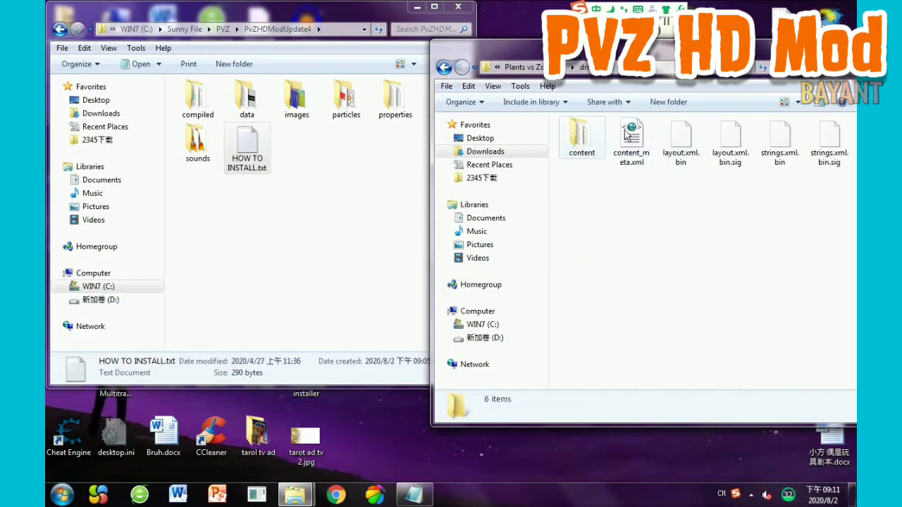
key(BackSpace)
double_click(622, 147)
key(BackSpace)
double_click(597, 138)
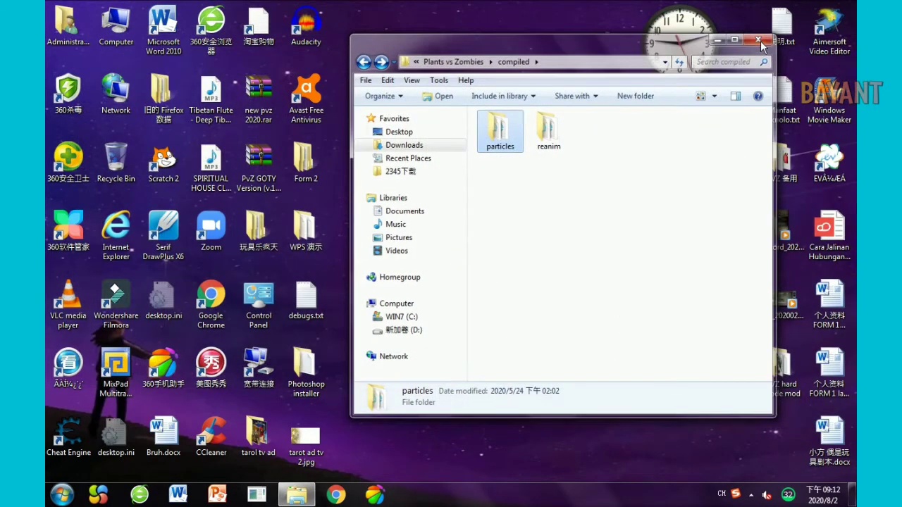
click(759, 42)
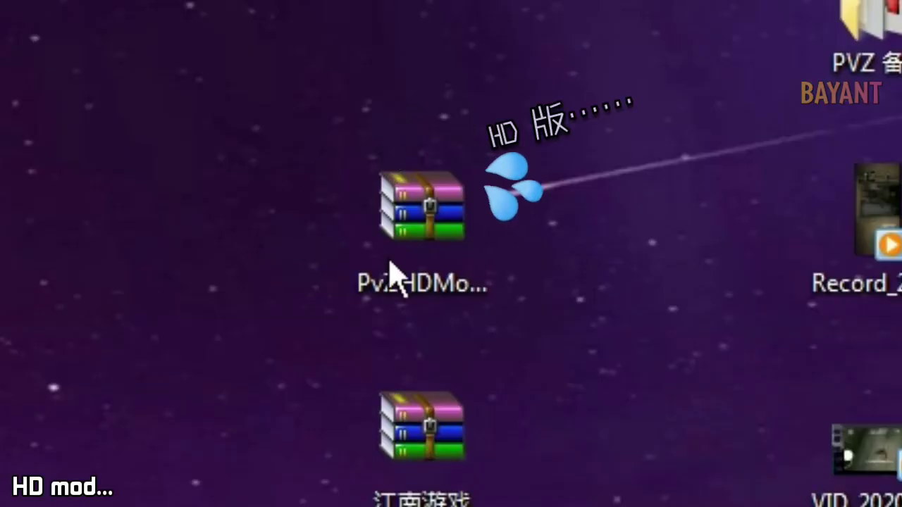
Select PvZHDModUpdate4.zip on the desktop and start moving it away.
click(425, 252)
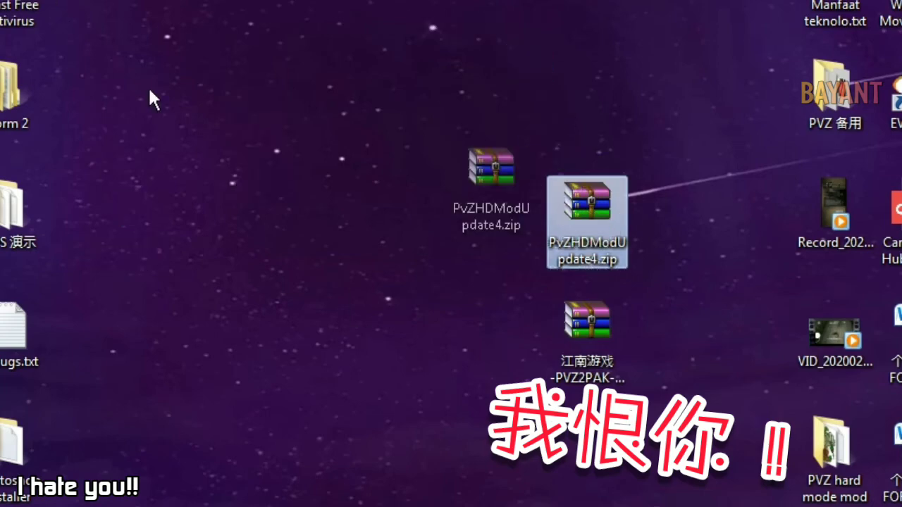